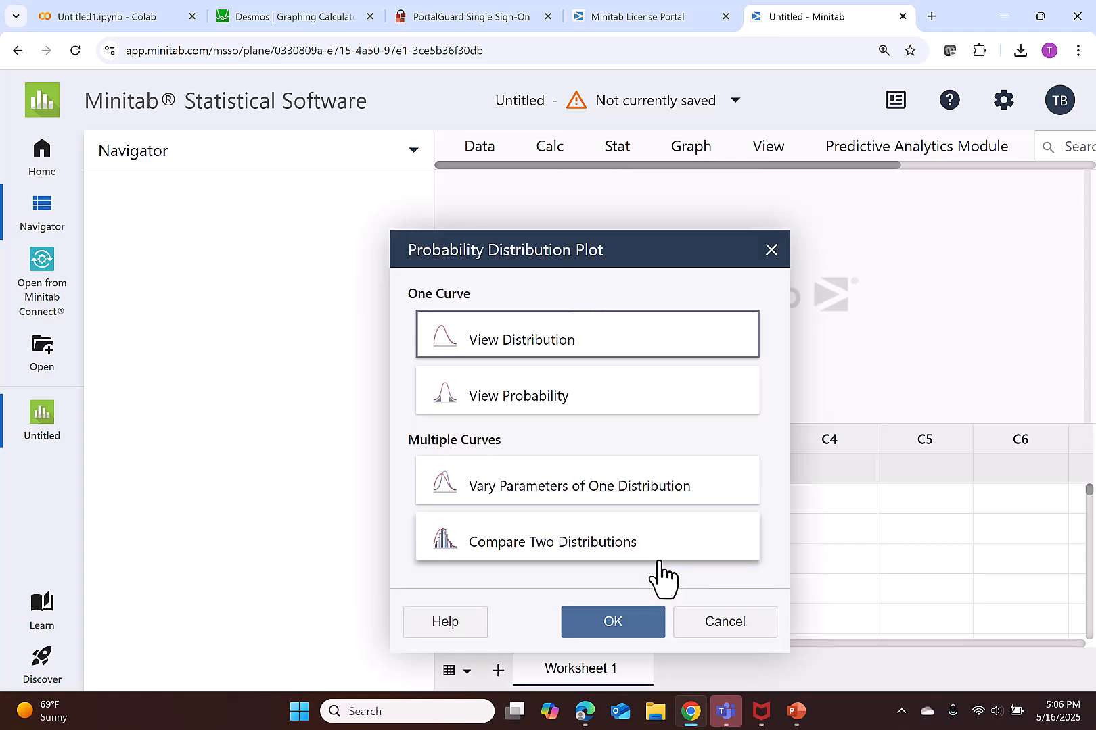
- Set up a View Probability plot for a binomial distribution with 8 trials and an event probability of 0.15
click(628, 402)
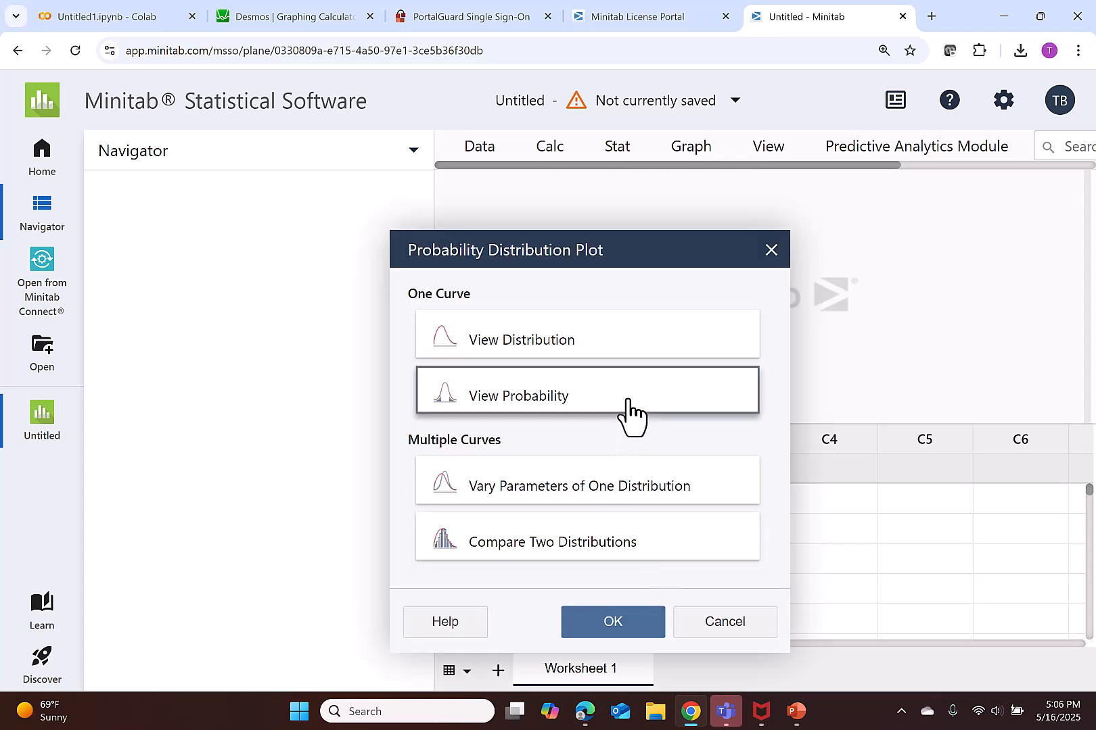
key(Return)
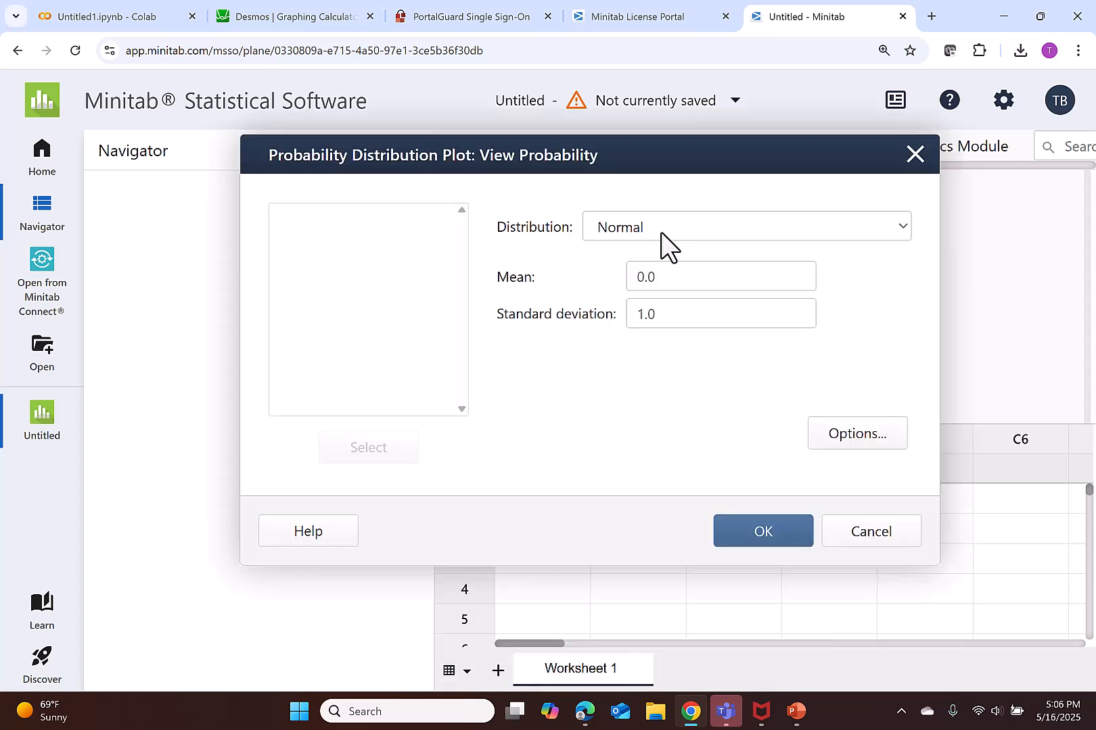
click(661, 232)
click(654, 277)
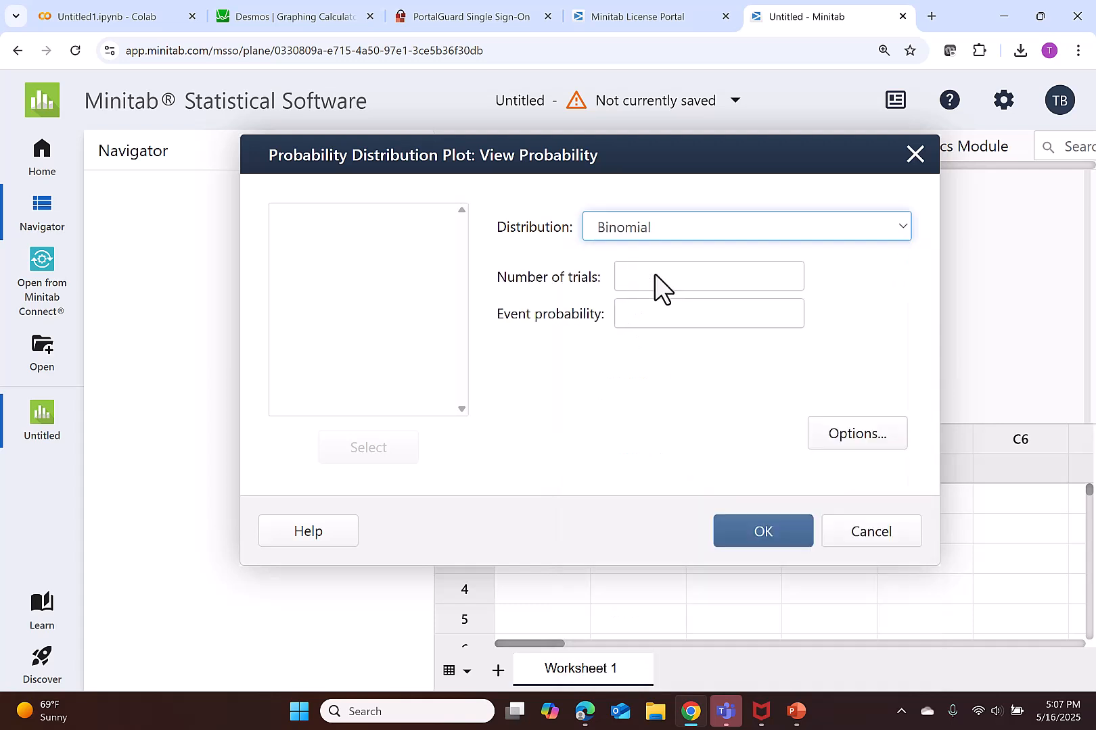
click(654, 275)
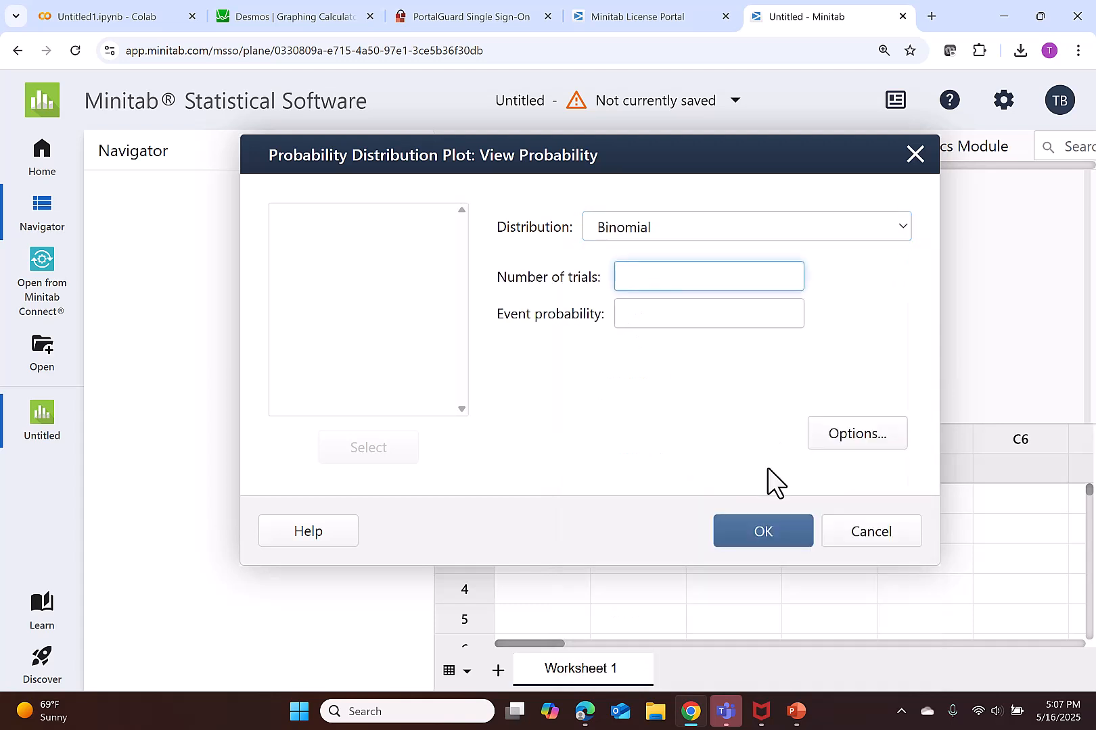
text(8)
click(707, 316)
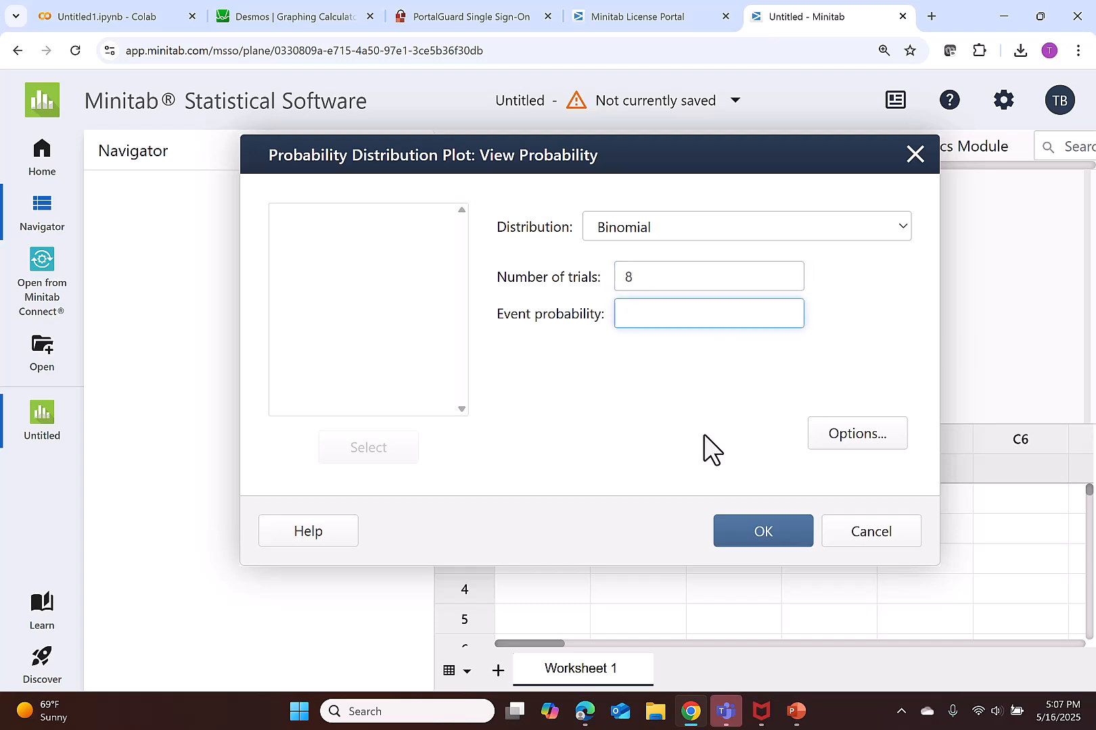
text(0.15)
- Shade the middle area by specified x value, from 3 to 3, and create the distribution plot
click(849, 444)
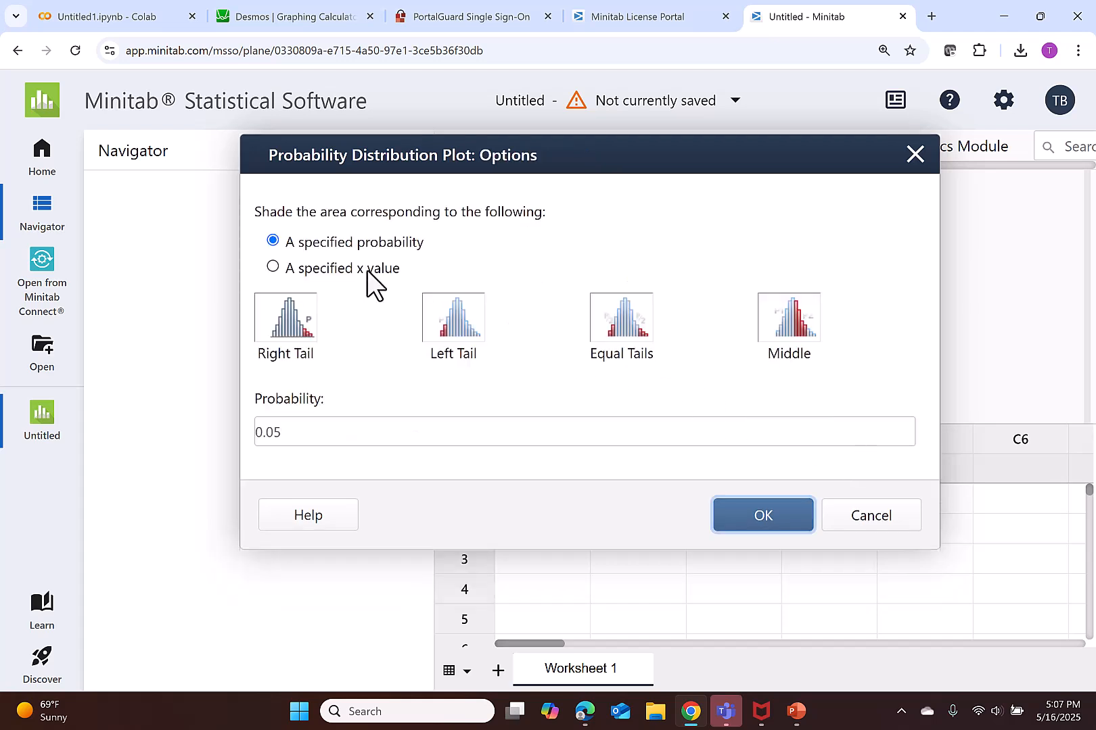
click(370, 271)
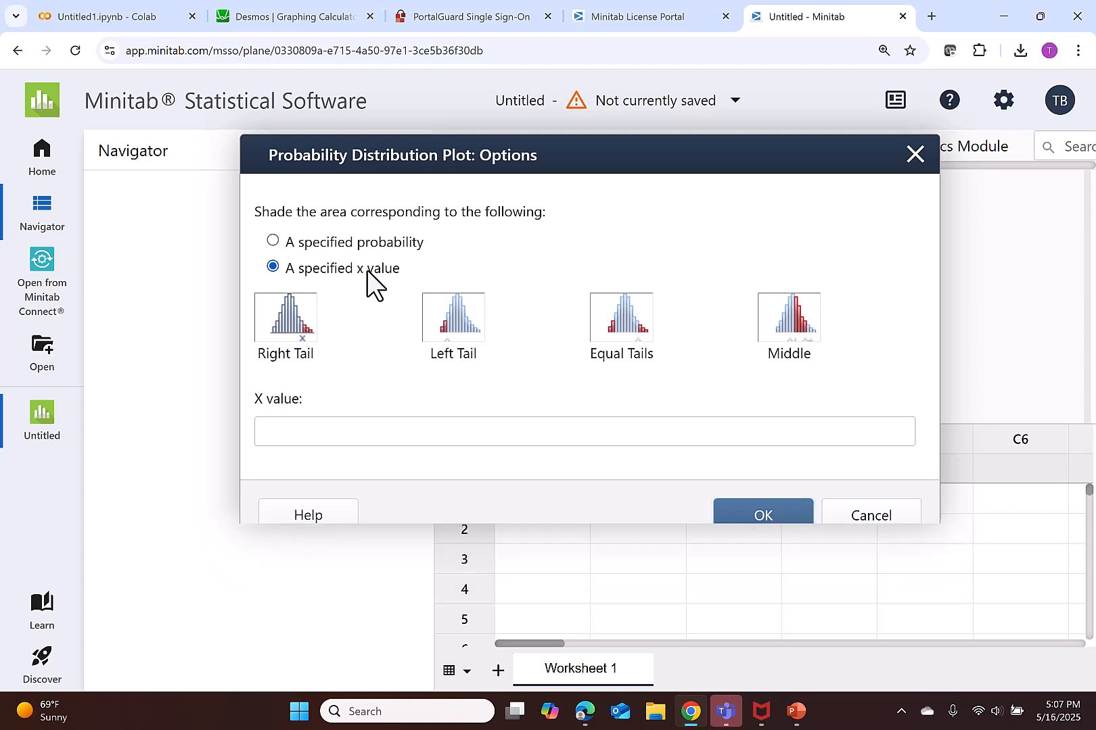
click(780, 314)
click(465, 396)
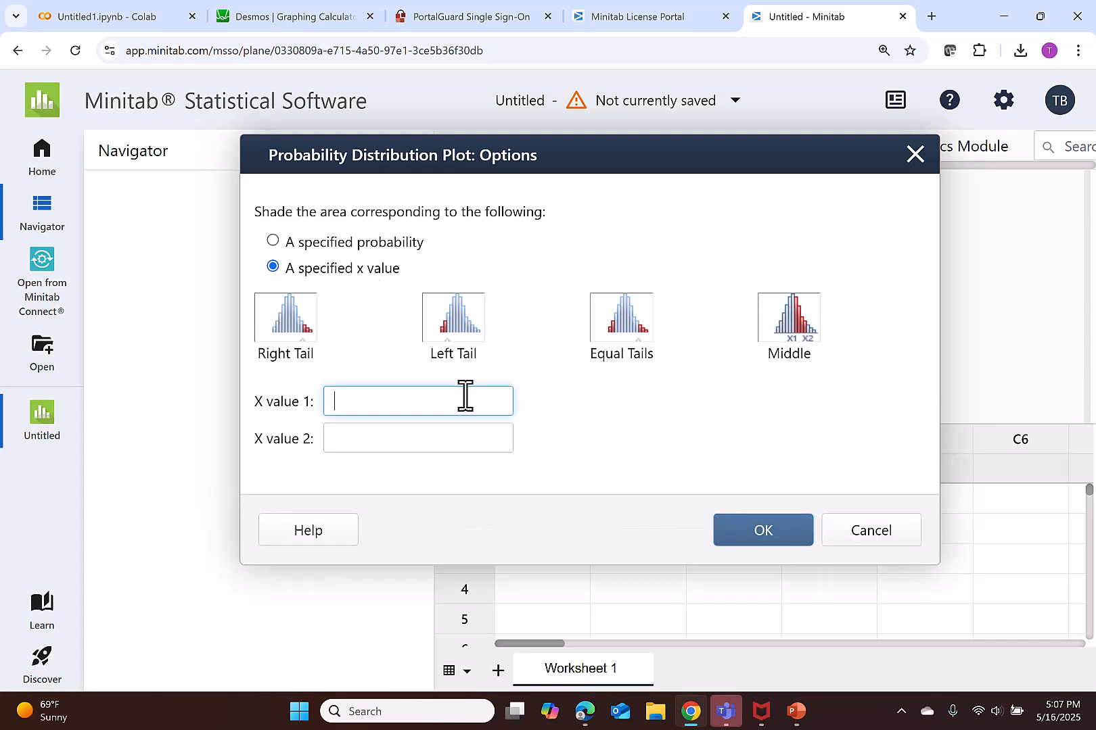
text(3)
click(430, 443)
text(3)
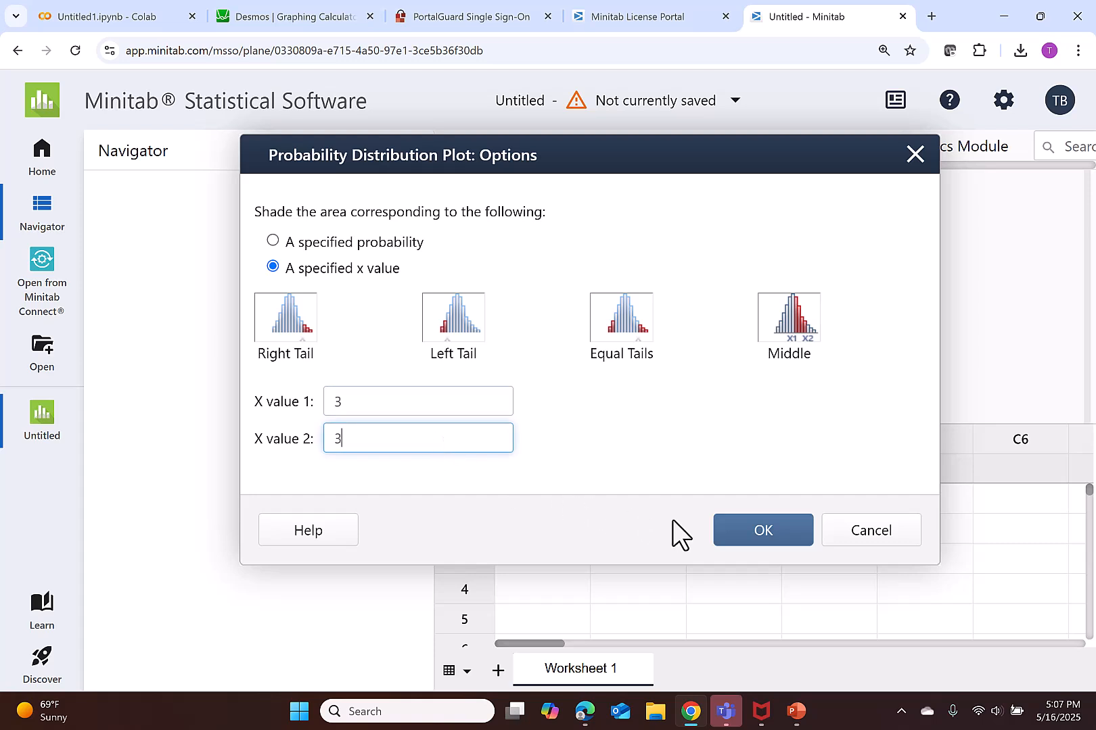
click(727, 538)
click(724, 541)
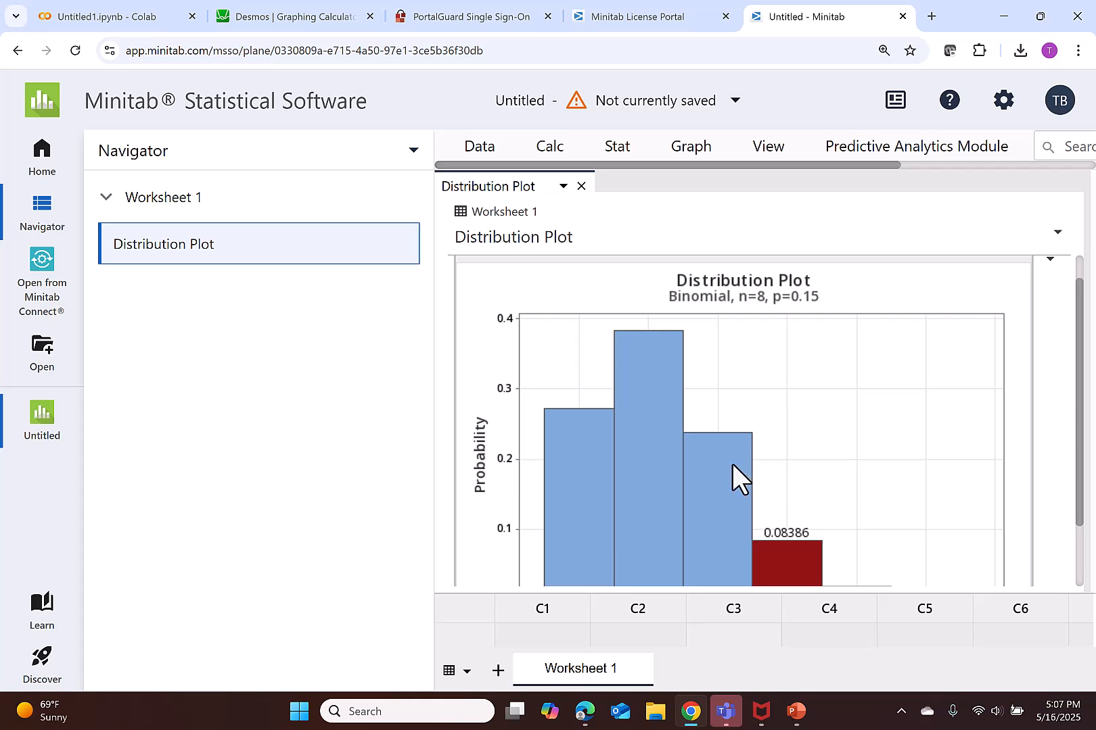
- Examine the probabilities of the plot's bars up to X = 3, check the PowerPoint example slide, and return to Minitab
scroll(656, 436, down, 1)
mouse_move(582, 410)
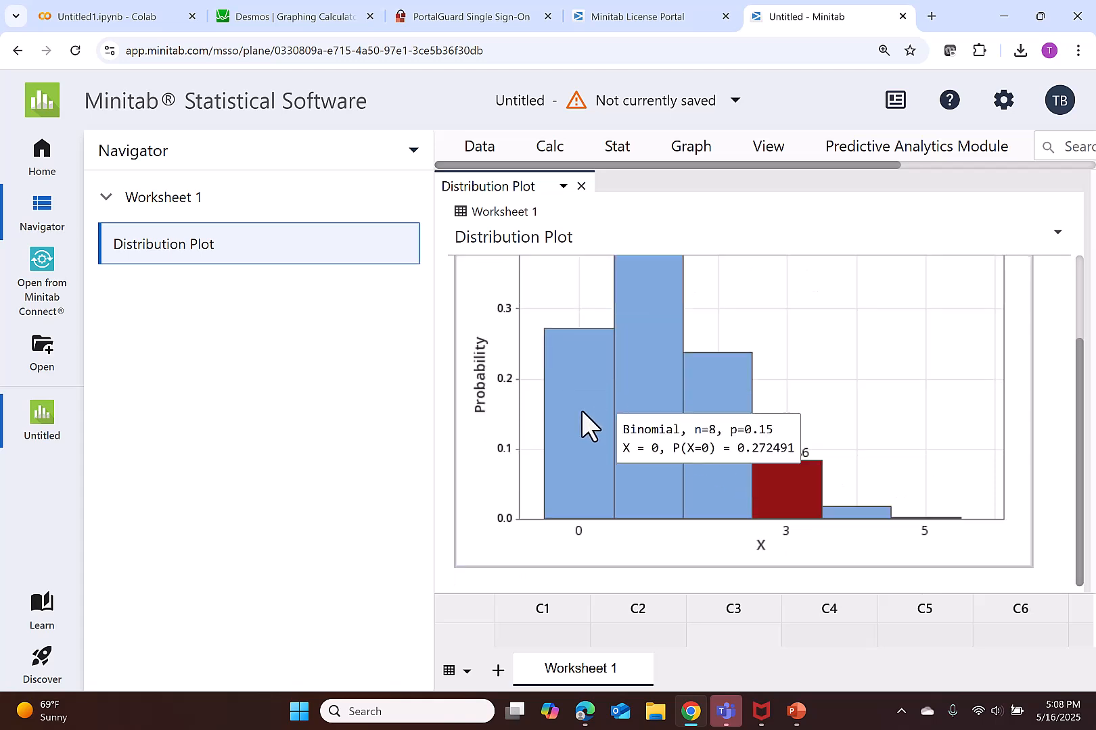
mouse_move(702, 380)
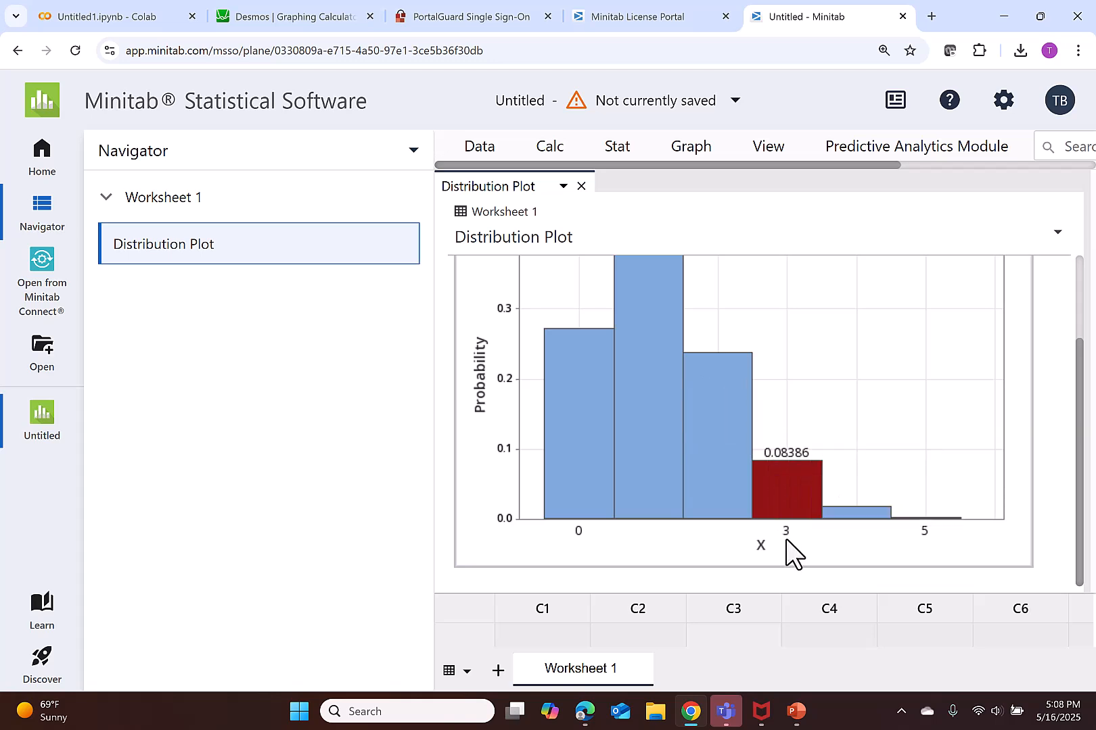
mouse_move(785, 510)
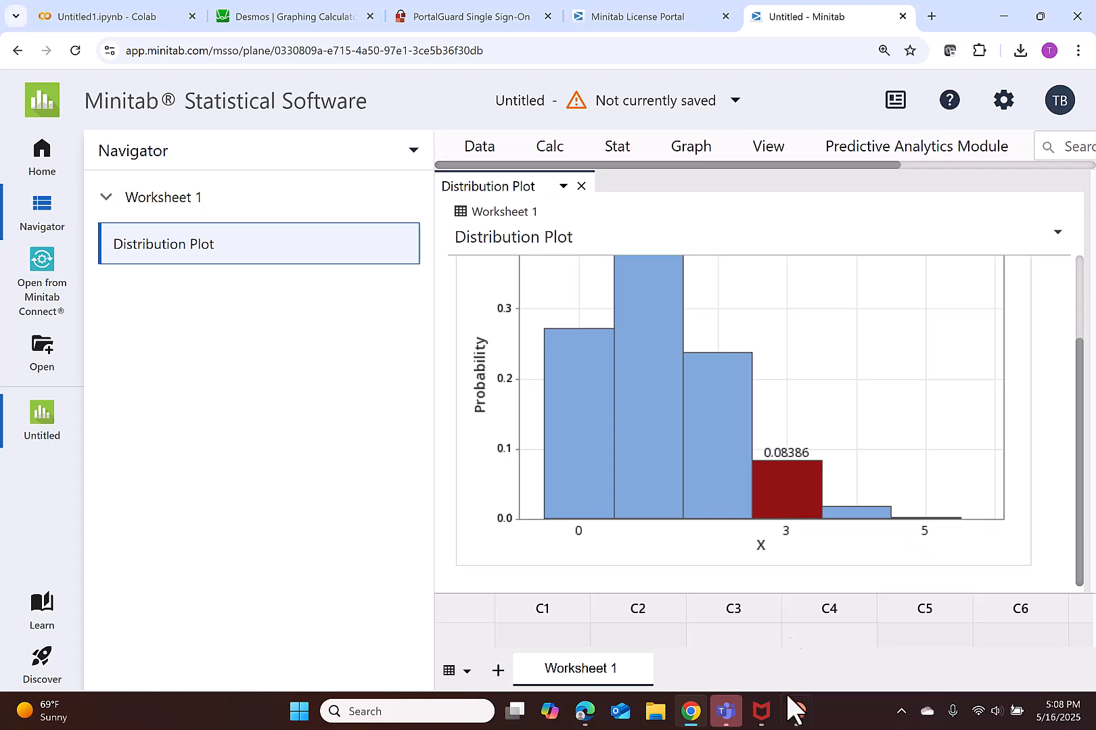
click(795, 712)
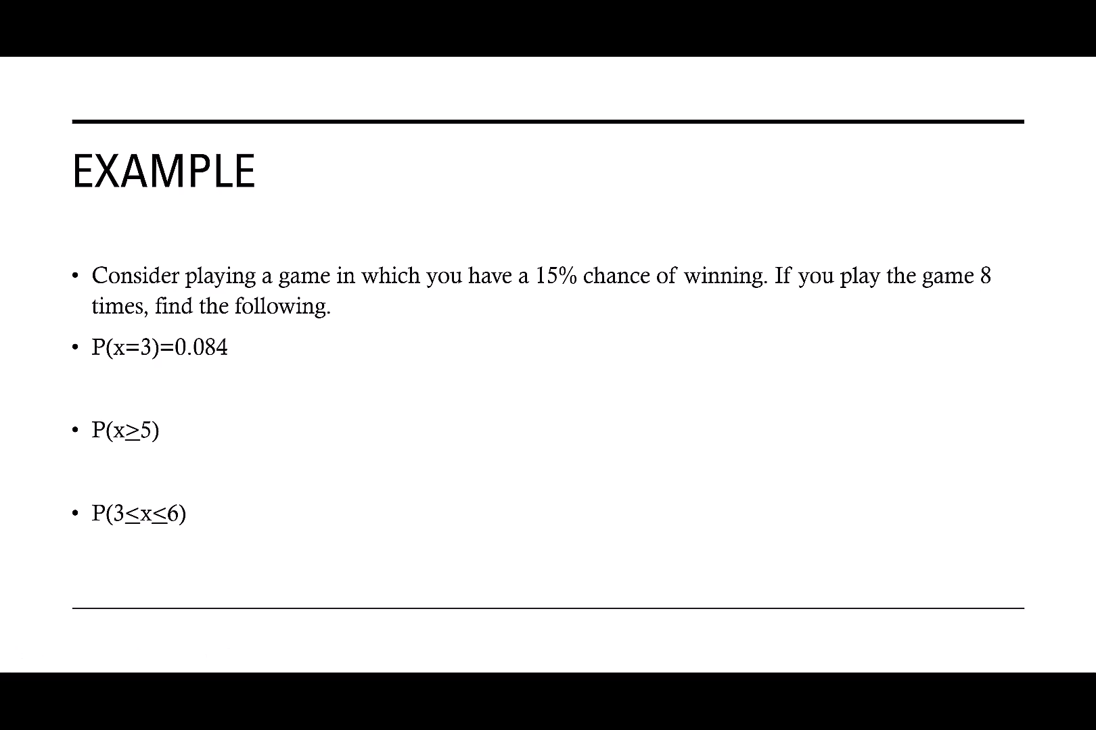
key(alt+Tab)
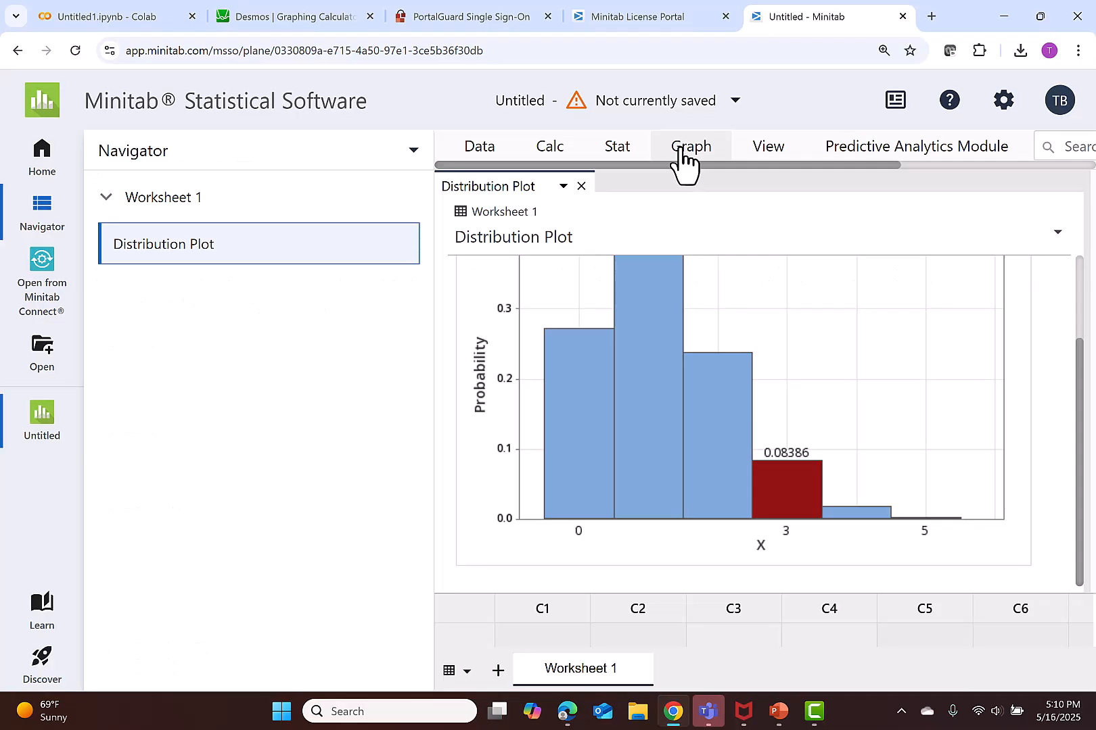
- Create another binomial View Probability plot shading the right tail from x value 5, and check the P(x≥5) answer on the PowerPoint slide
click(682, 154)
click(691, 566)
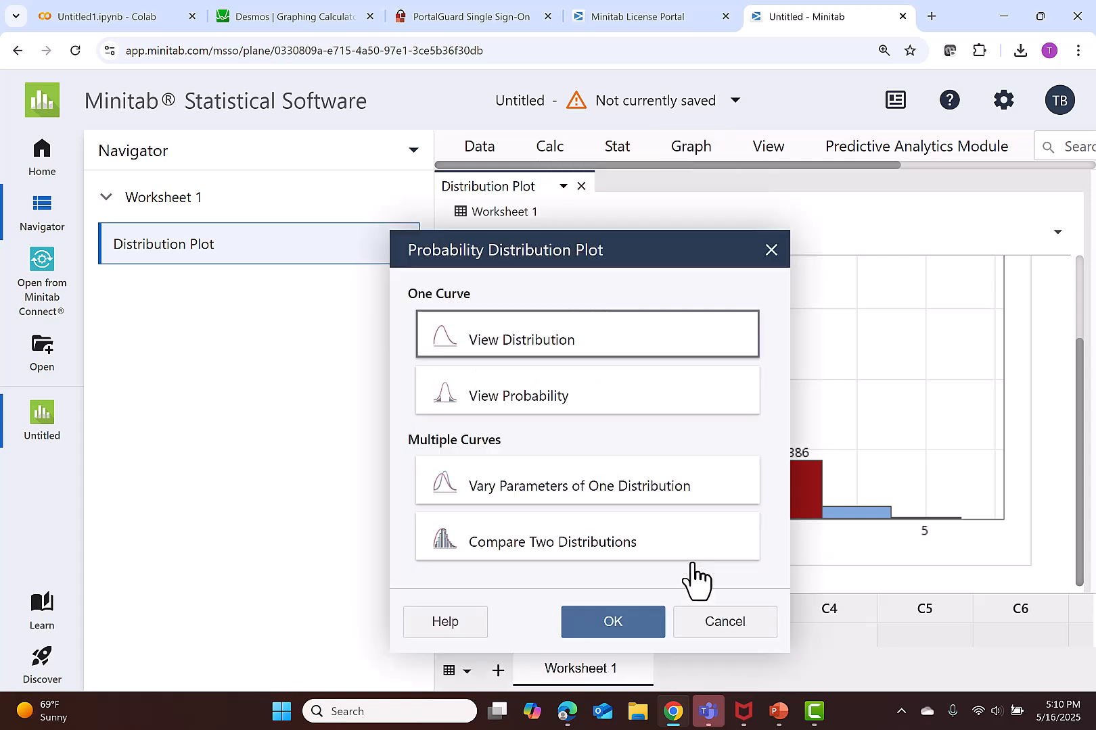
click(658, 409)
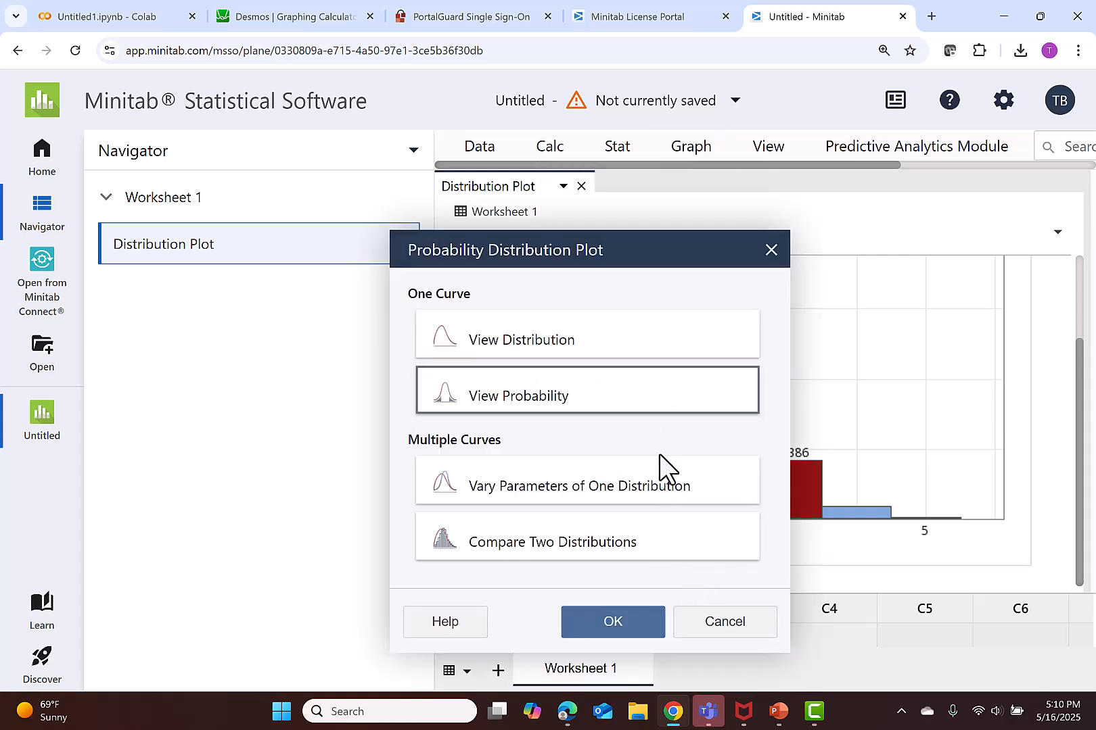
click(642, 623)
click(844, 443)
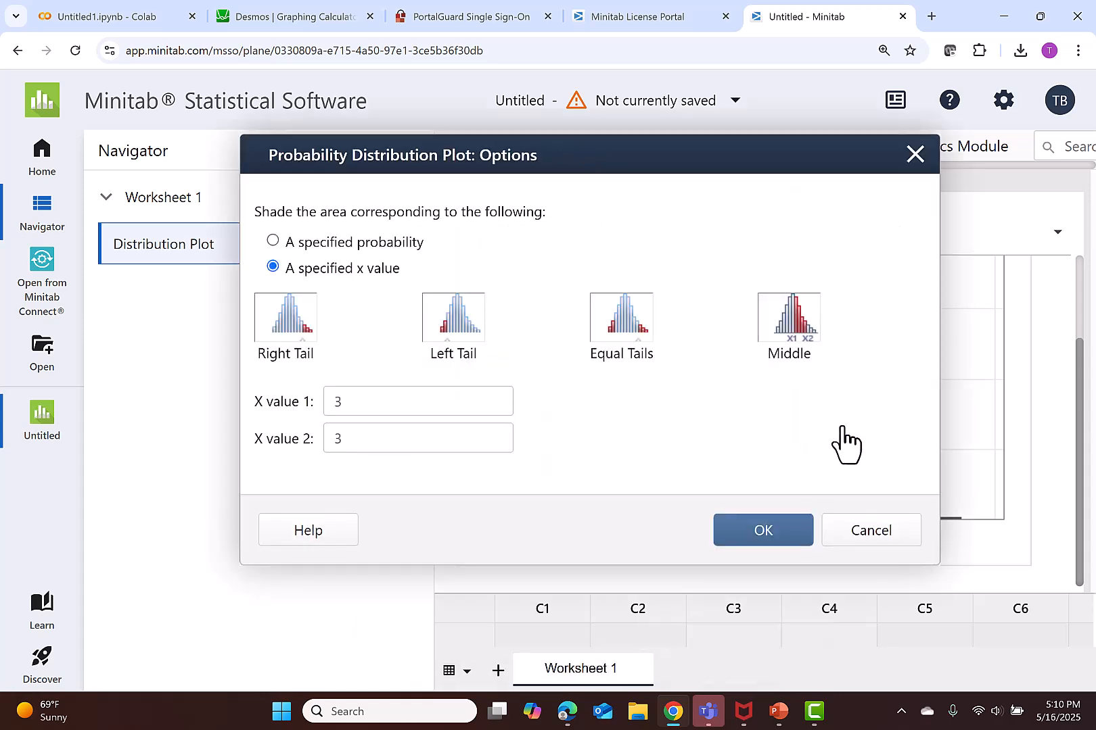
click(303, 322)
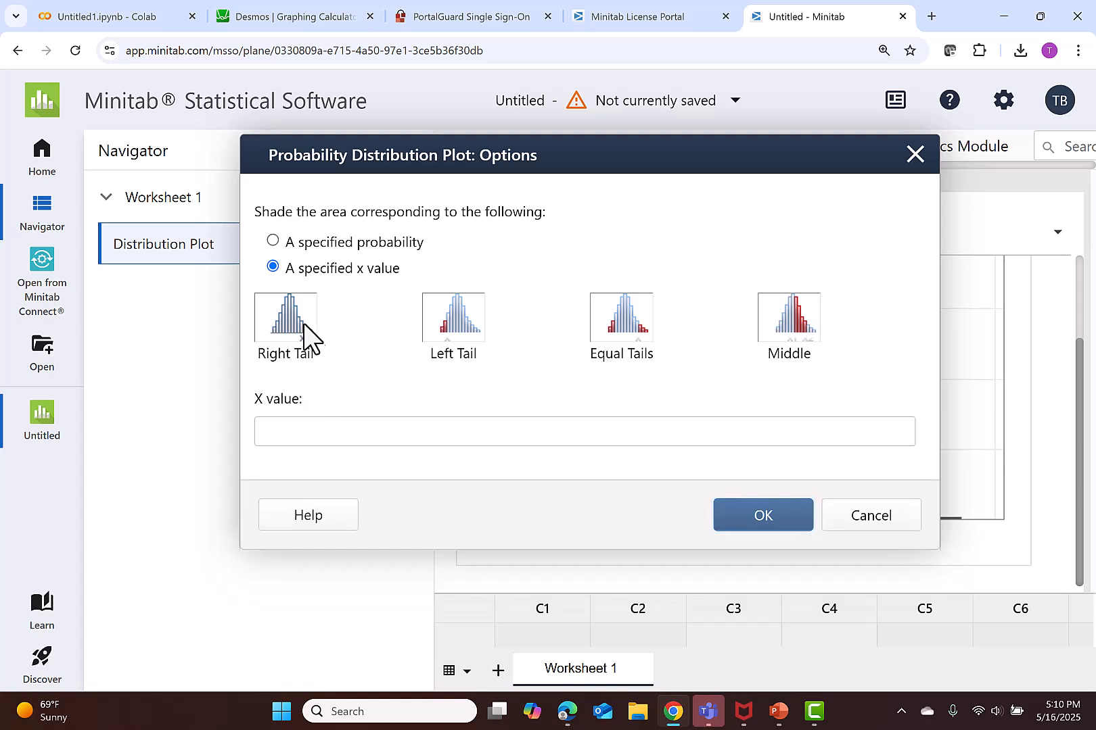
click(328, 436)
text(5)
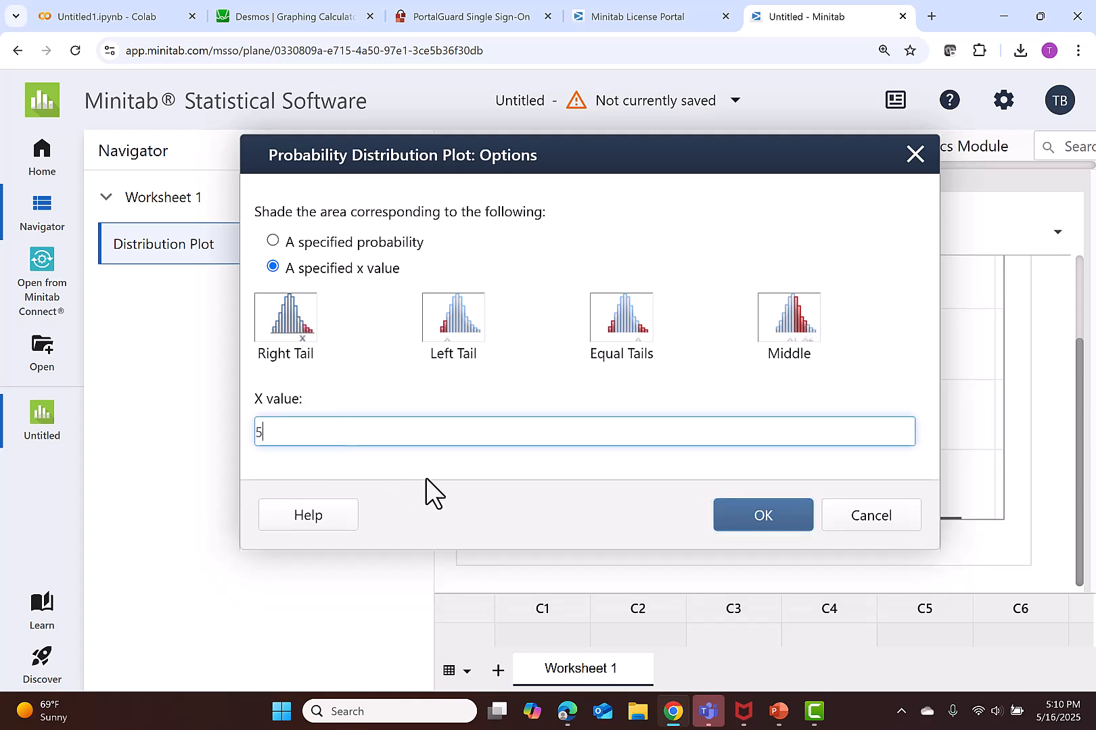
click(737, 534)
click(743, 541)
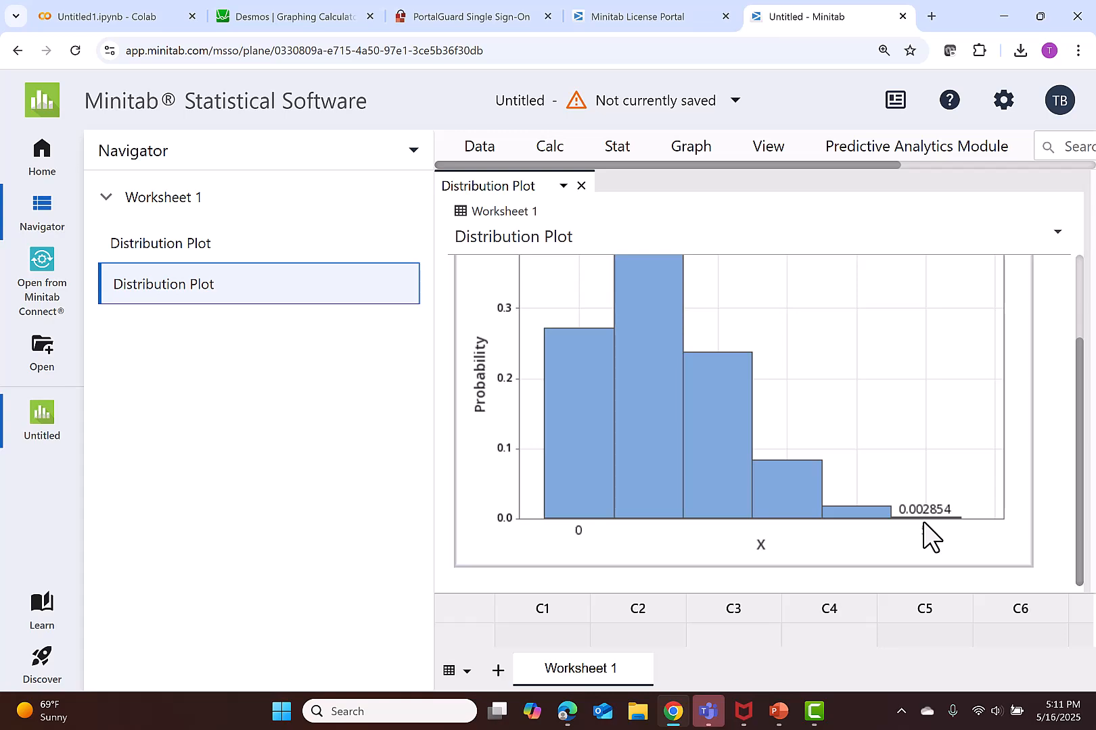
click(778, 712)
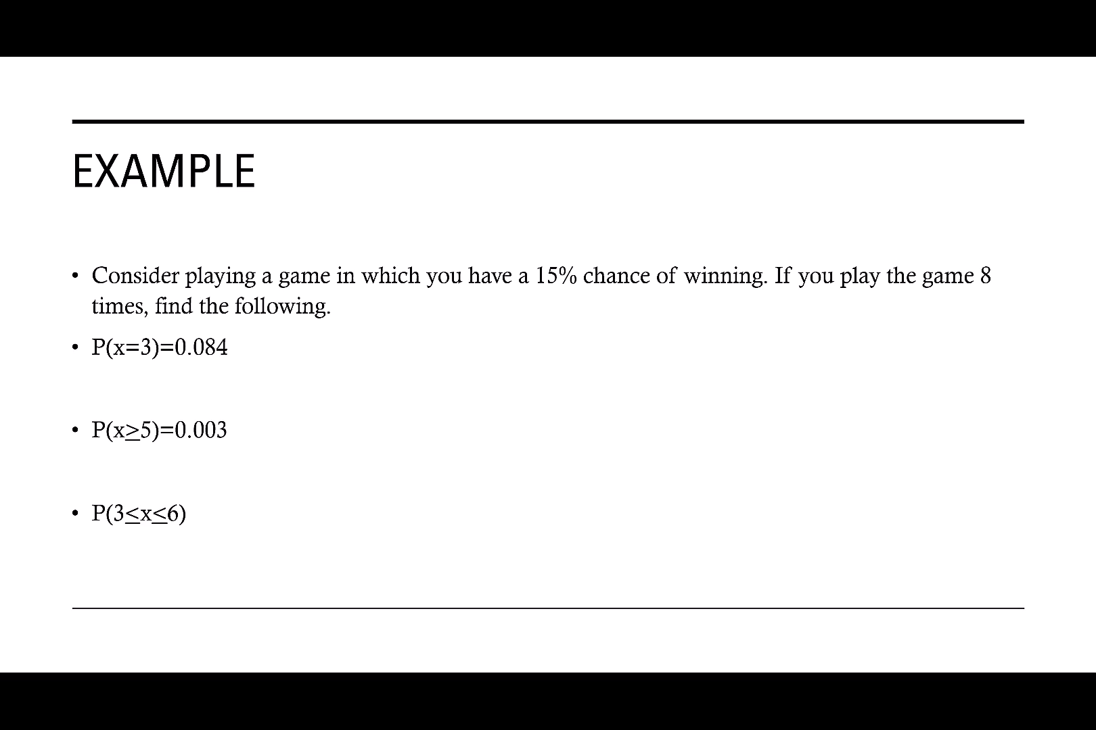
key(alt+Tab)
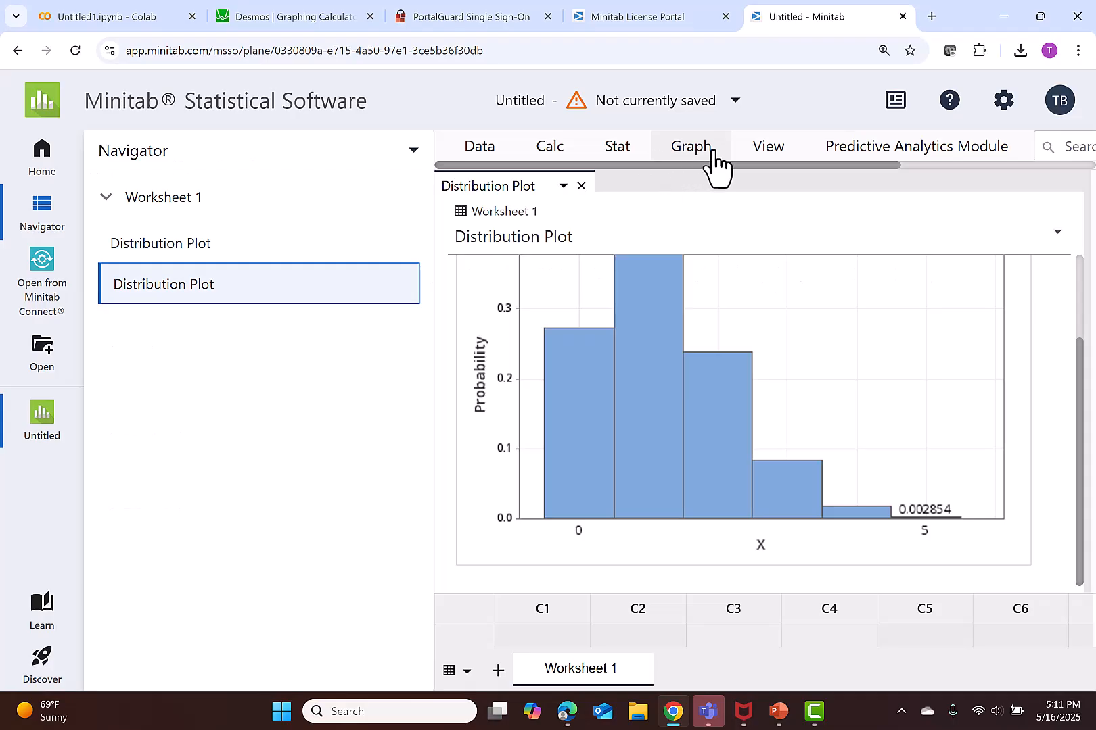
- Create a third View Probability plot with the same binomial settings, shading the middle area from x value 3 to 6
click(707, 153)
click(710, 571)
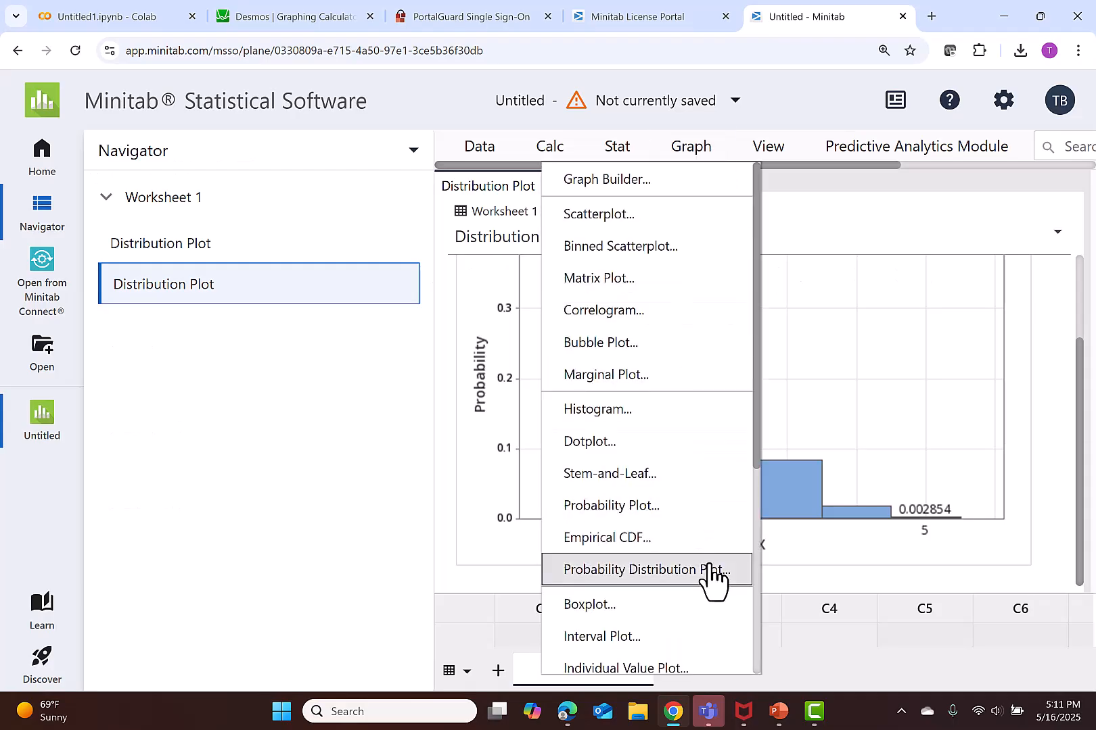
click(643, 414)
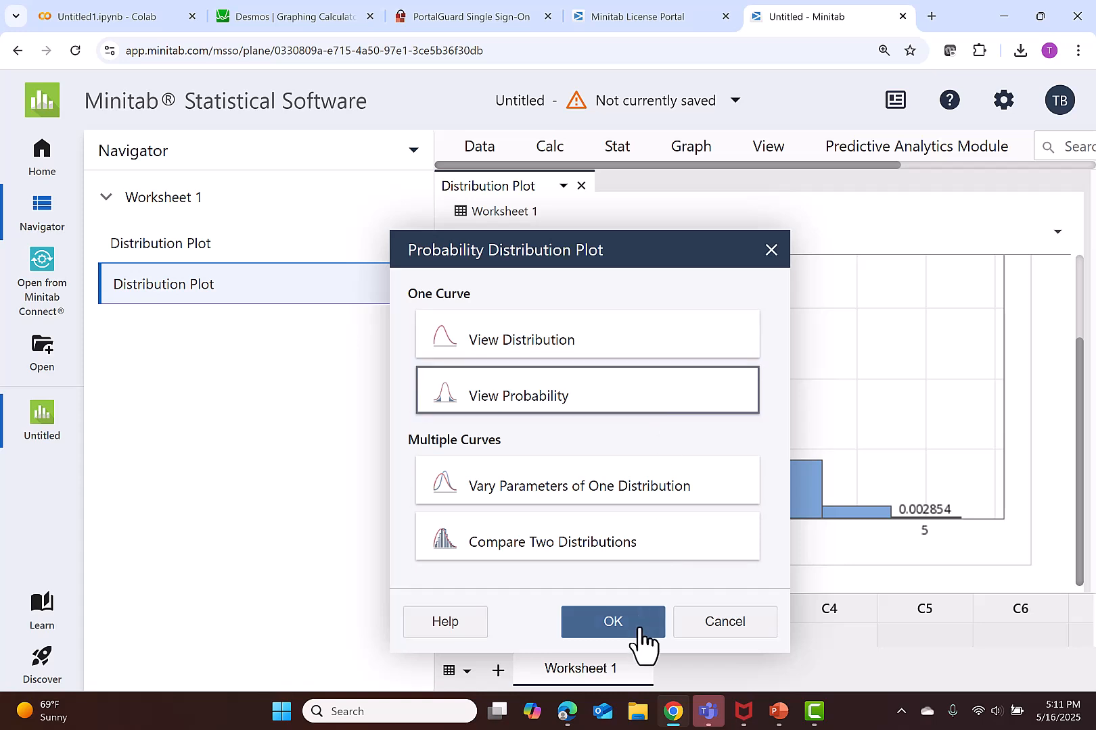
click(640, 623)
click(851, 436)
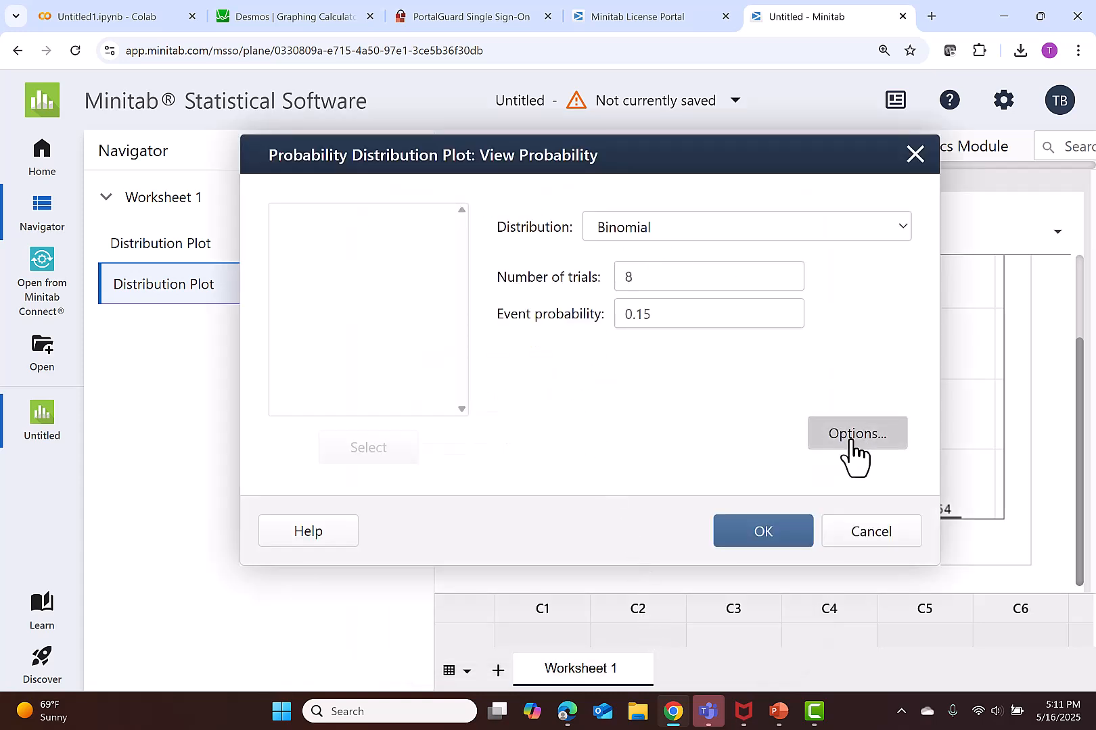
click(779, 327)
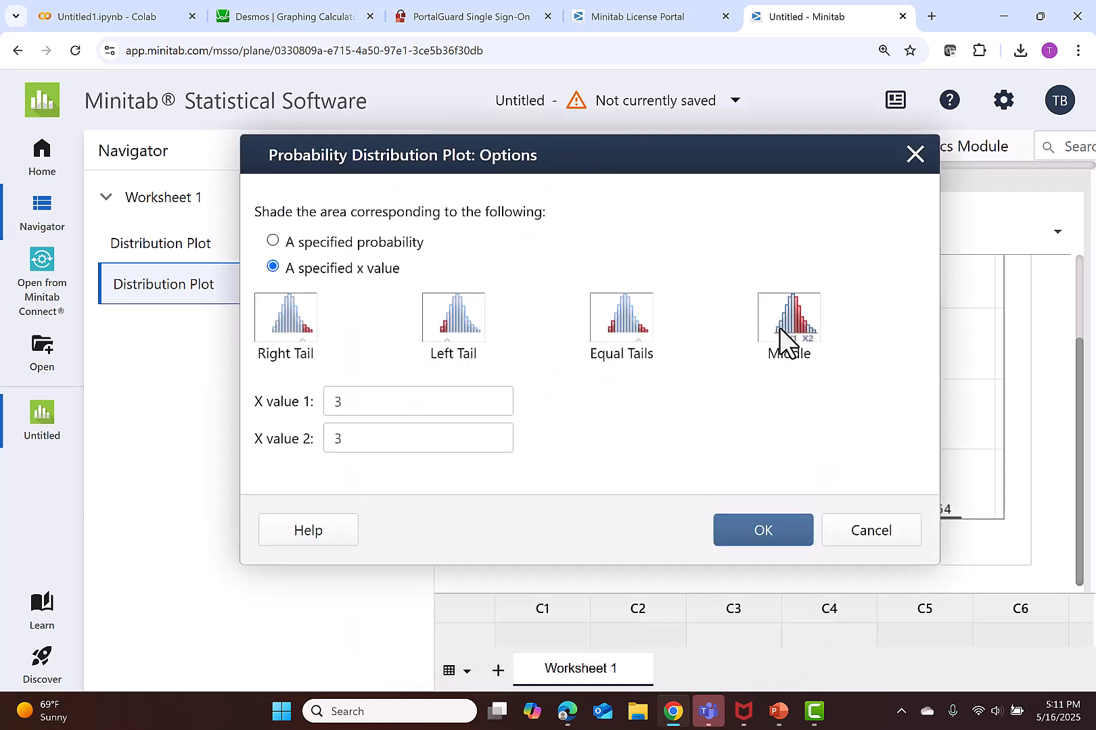
click(336, 441)
text(6)
click(796, 534)
click(780, 534)
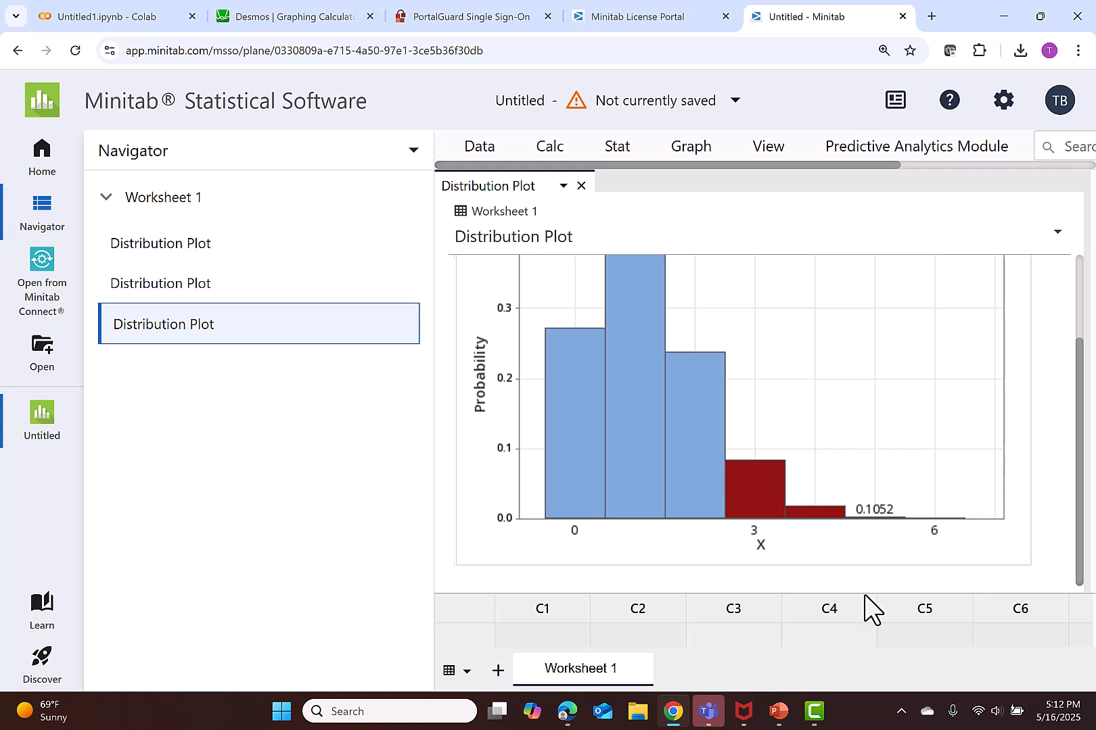
- Switch to PowerPoint to check the P(3≤x≤6) answer, read the allergy medicine example, and return to Minitab
click(778, 712)
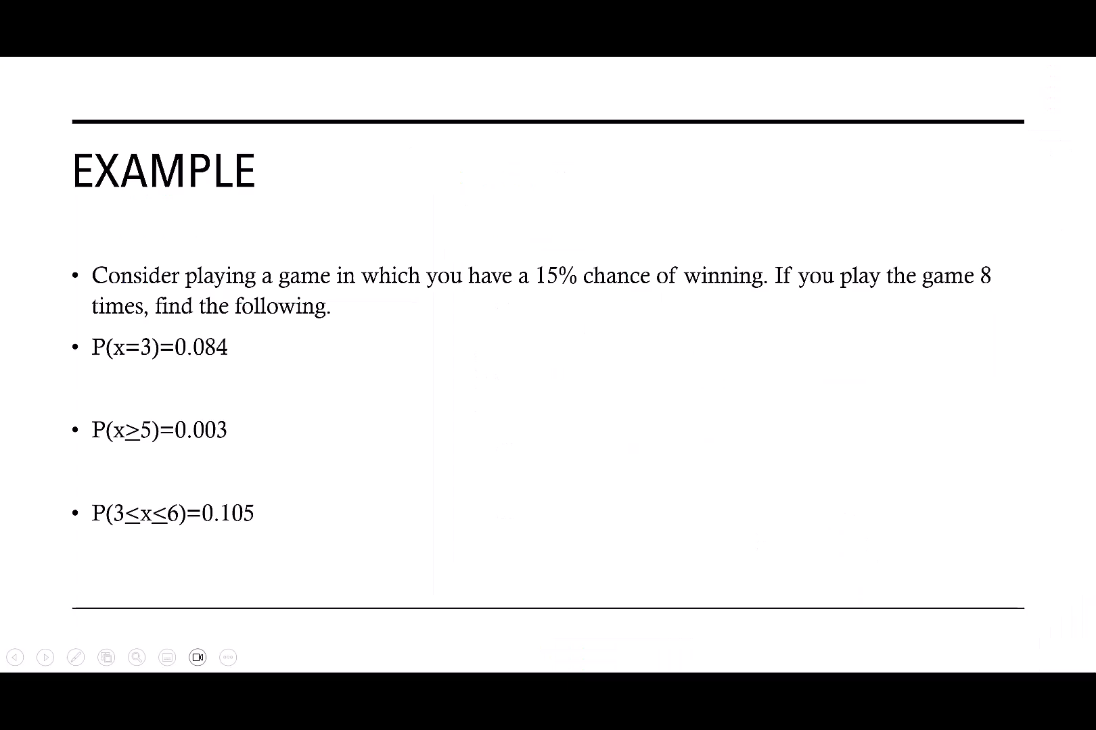
key(Right)
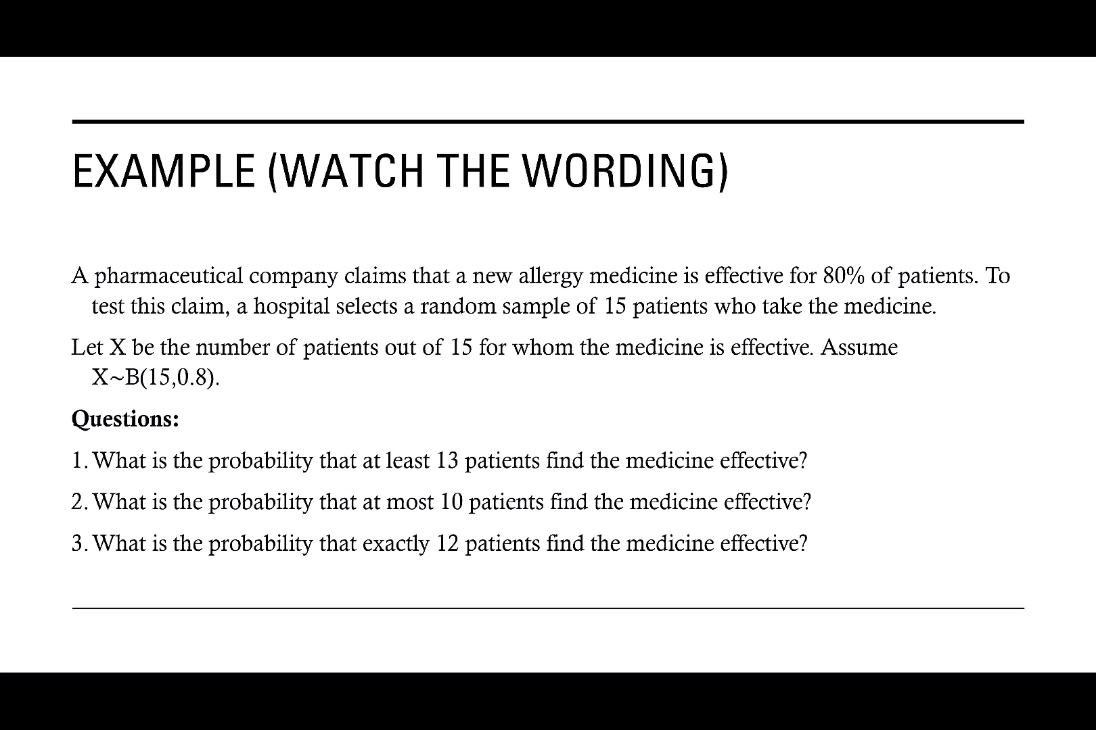
key(Right)
key(alt+Tab)
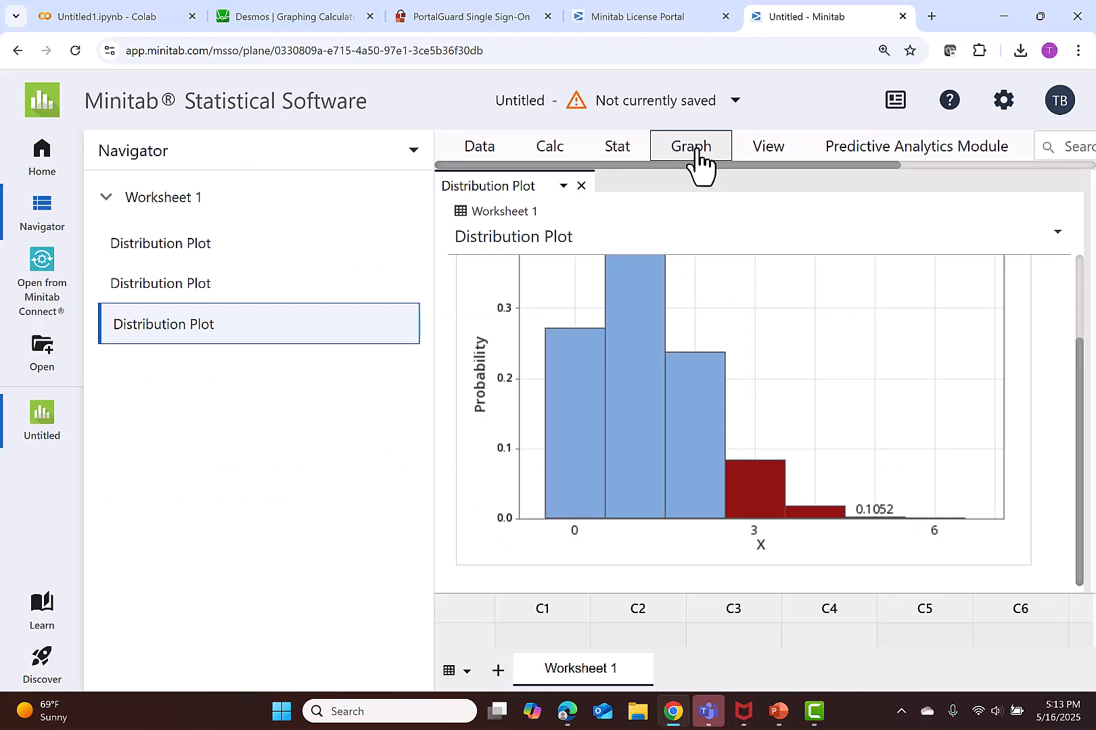
- Start a new View Probability plot and set the binomial distribution to 15 trials with an event probability of 0.80
click(702, 162)
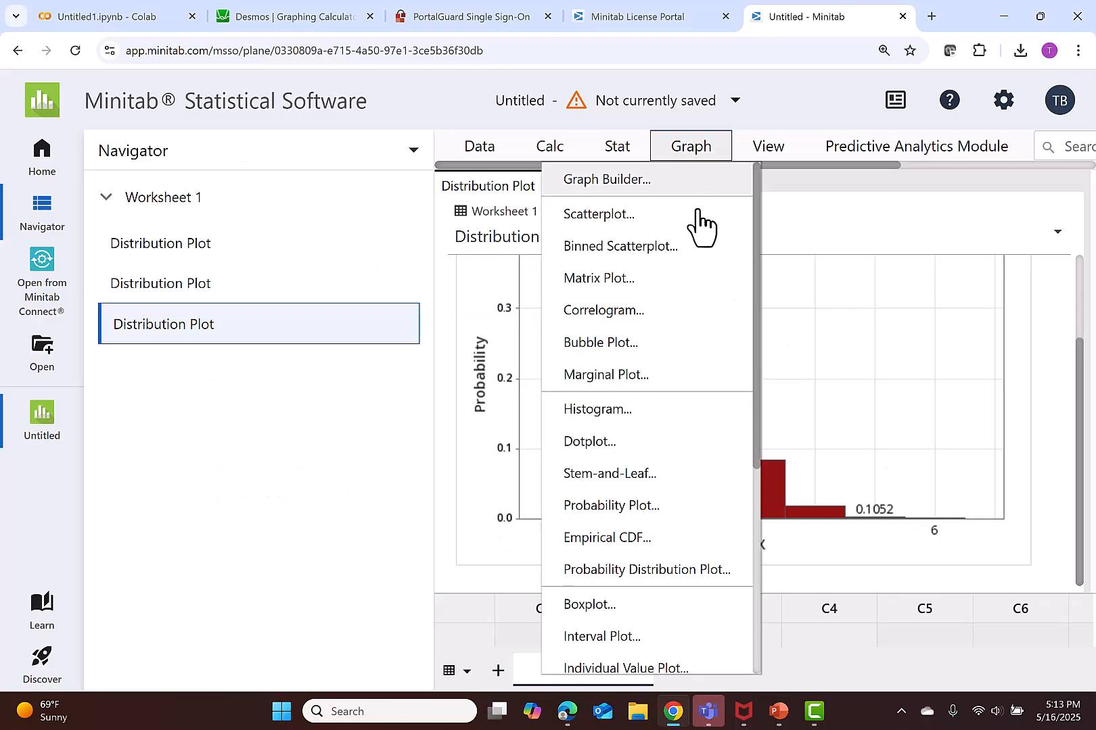
click(702, 572)
click(627, 401)
click(630, 625)
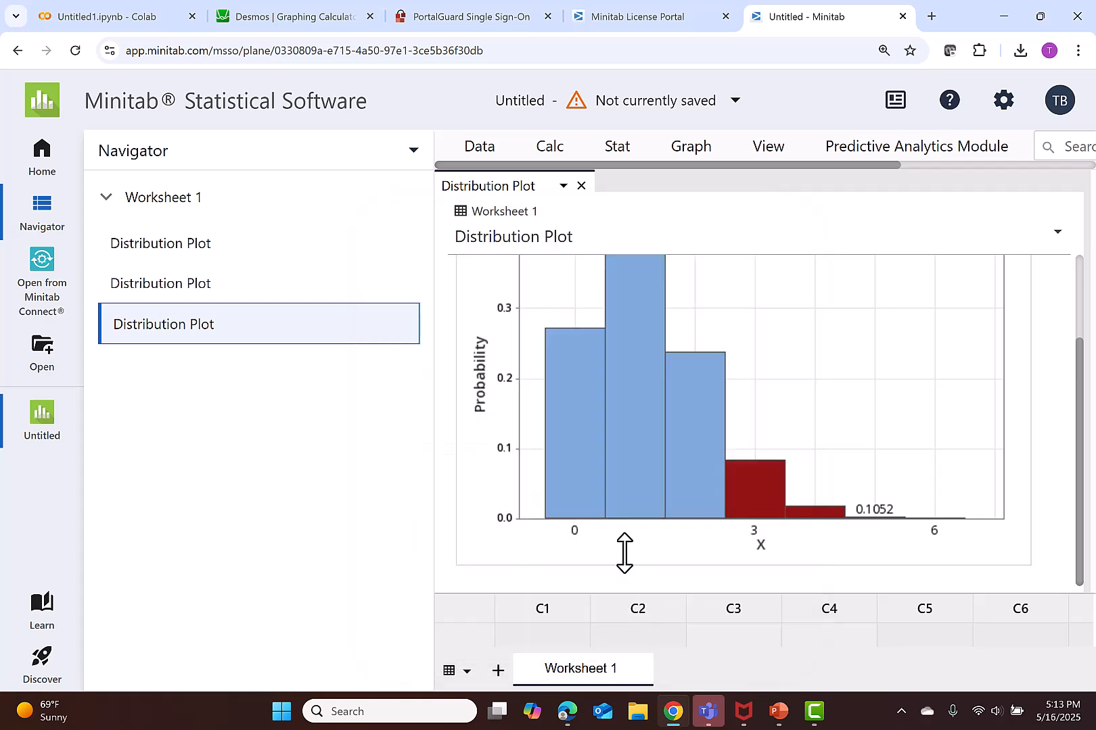
click(618, 277)
double_click(619, 277)
text(15)
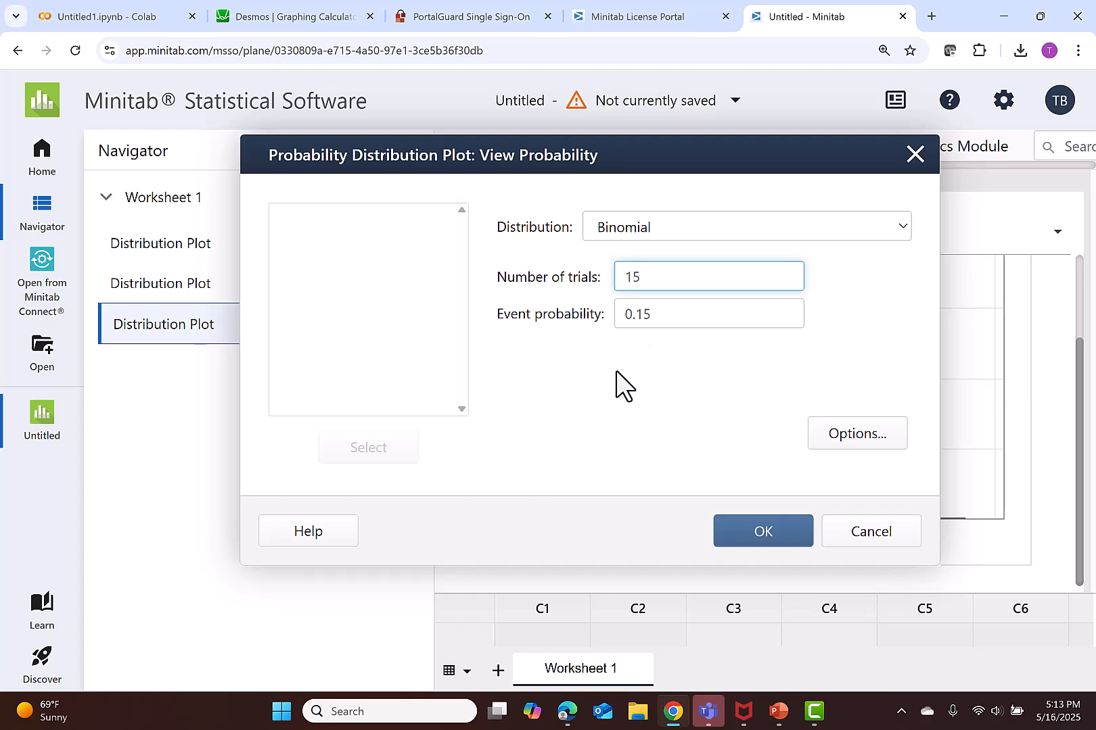
double_click(665, 314)
text(0.80)
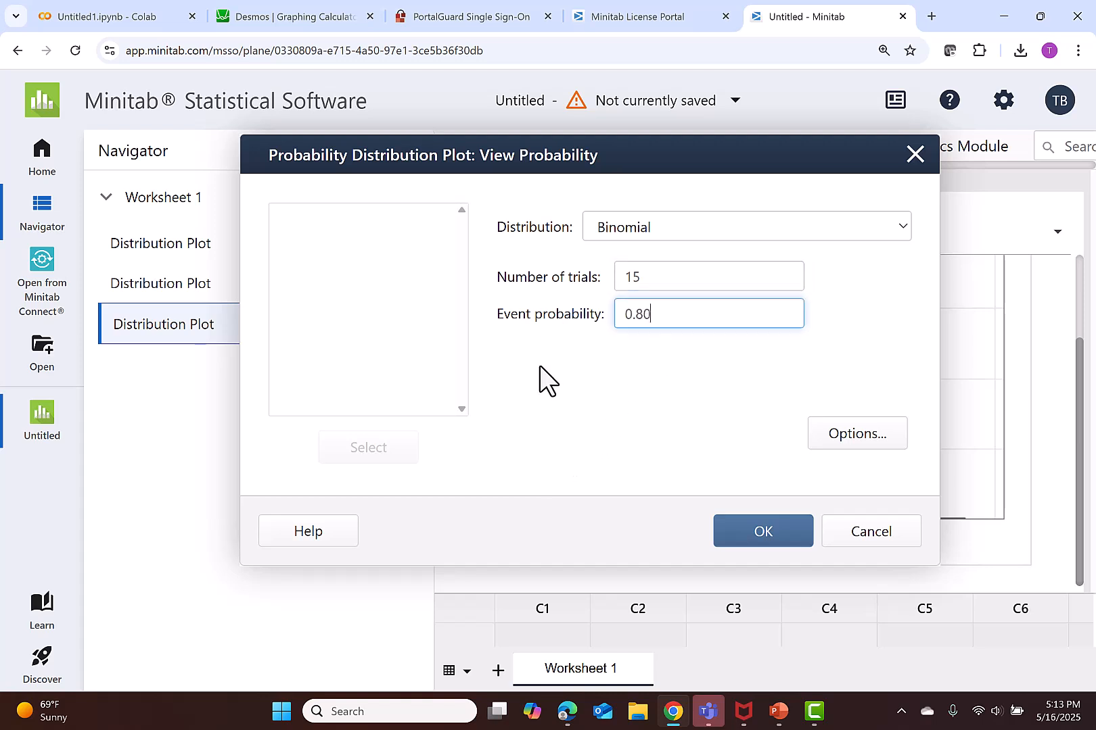
- Create the plot with the right tail shaded from x value 13, and reveal the next question's notation on the PowerPoint slide
click(857, 433)
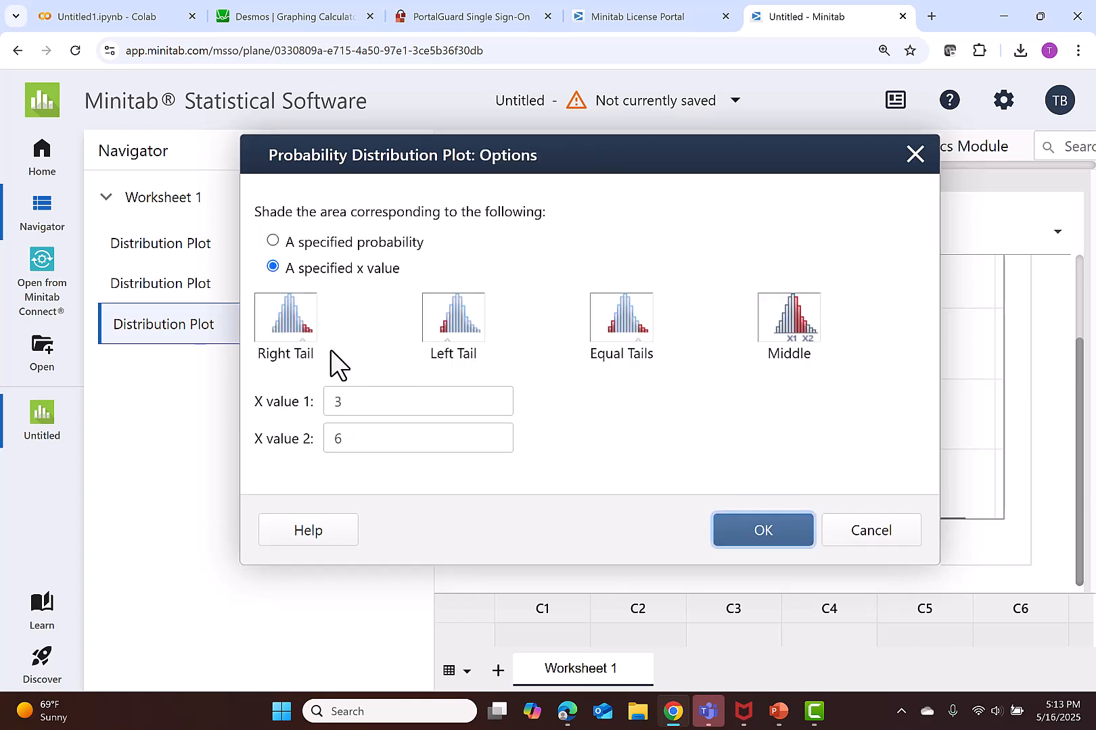
click(279, 326)
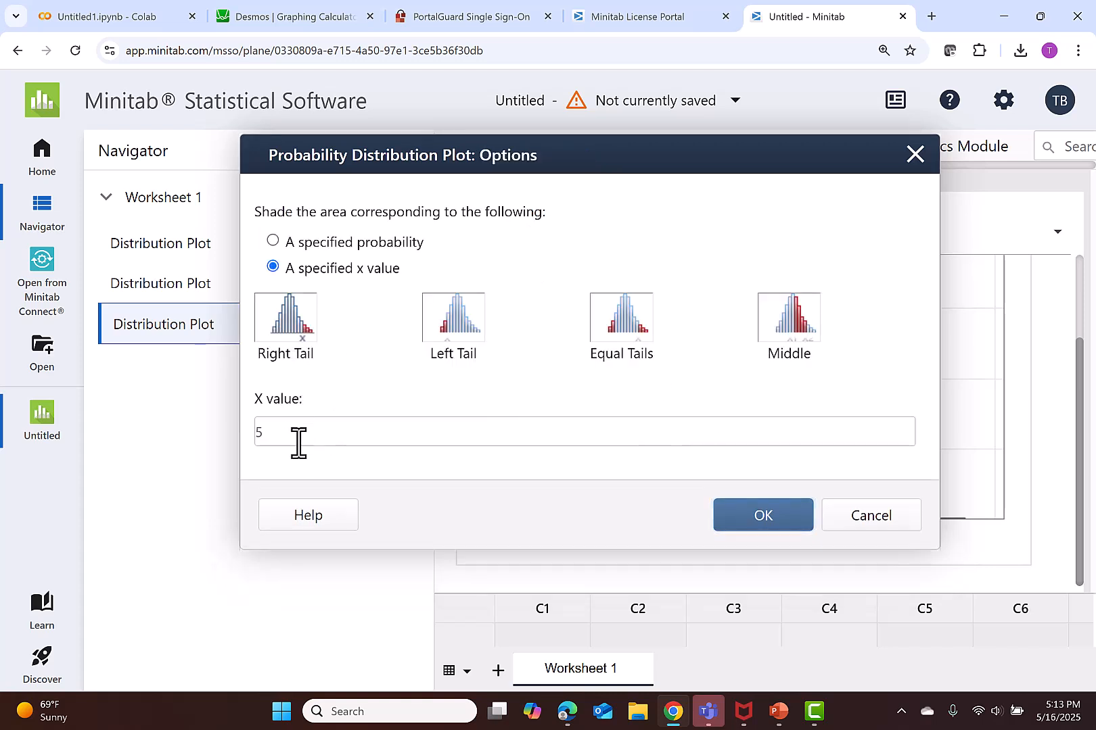
double_click(263, 433)
text(13)
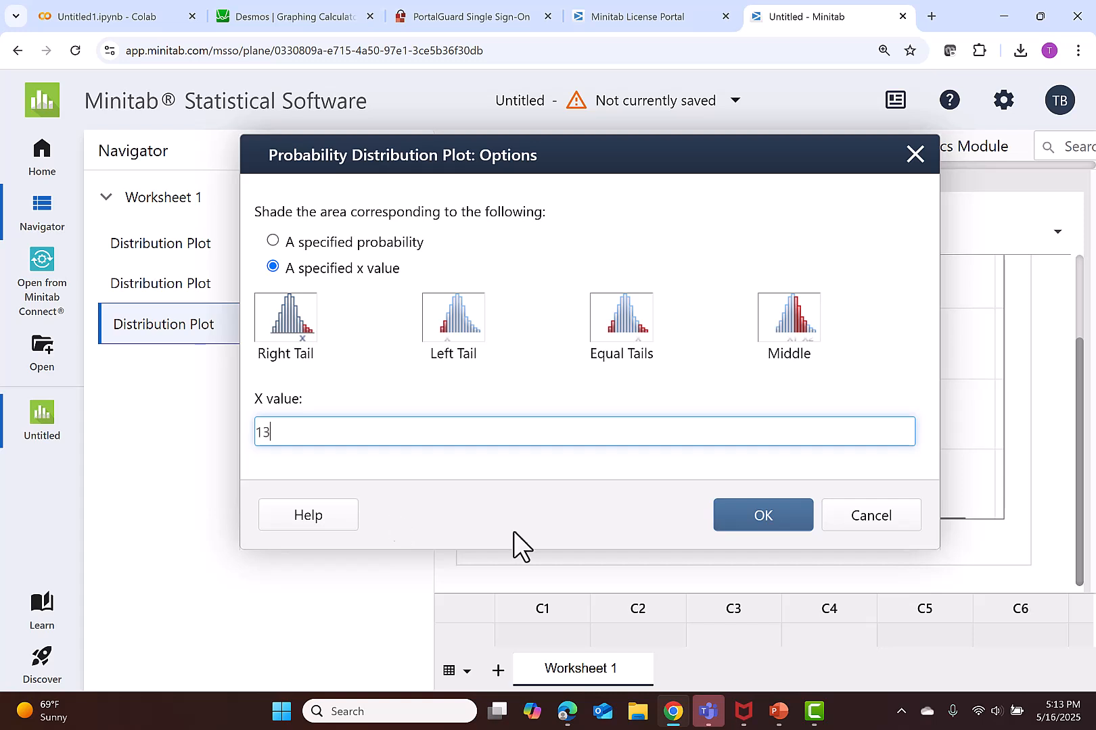
click(775, 517)
click(771, 537)
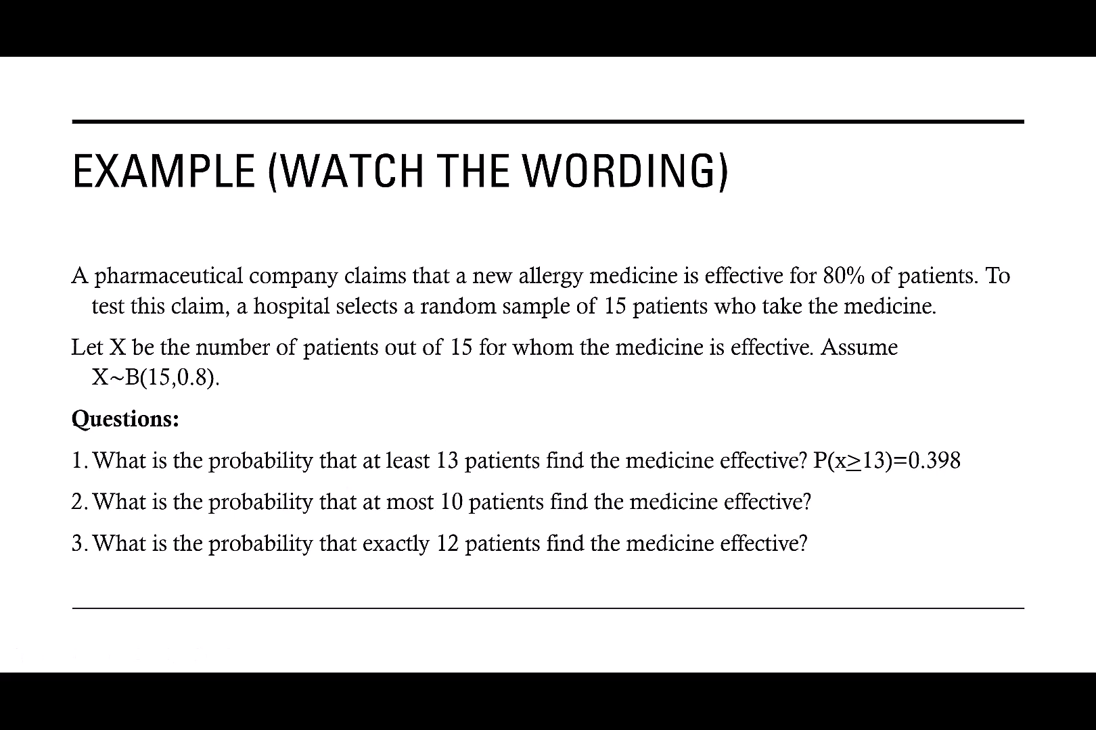
key(Right)
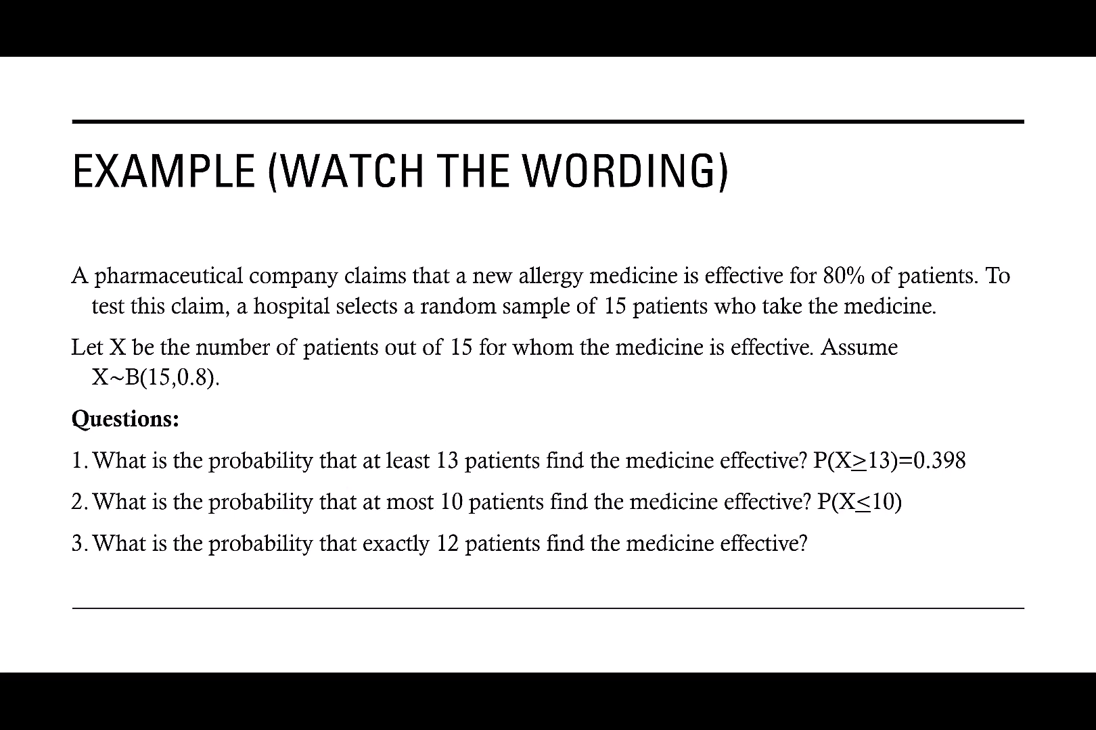
- Create another View Probability plot with the same binomial settings, shading the left tail up to x value 10
click(681, 150)
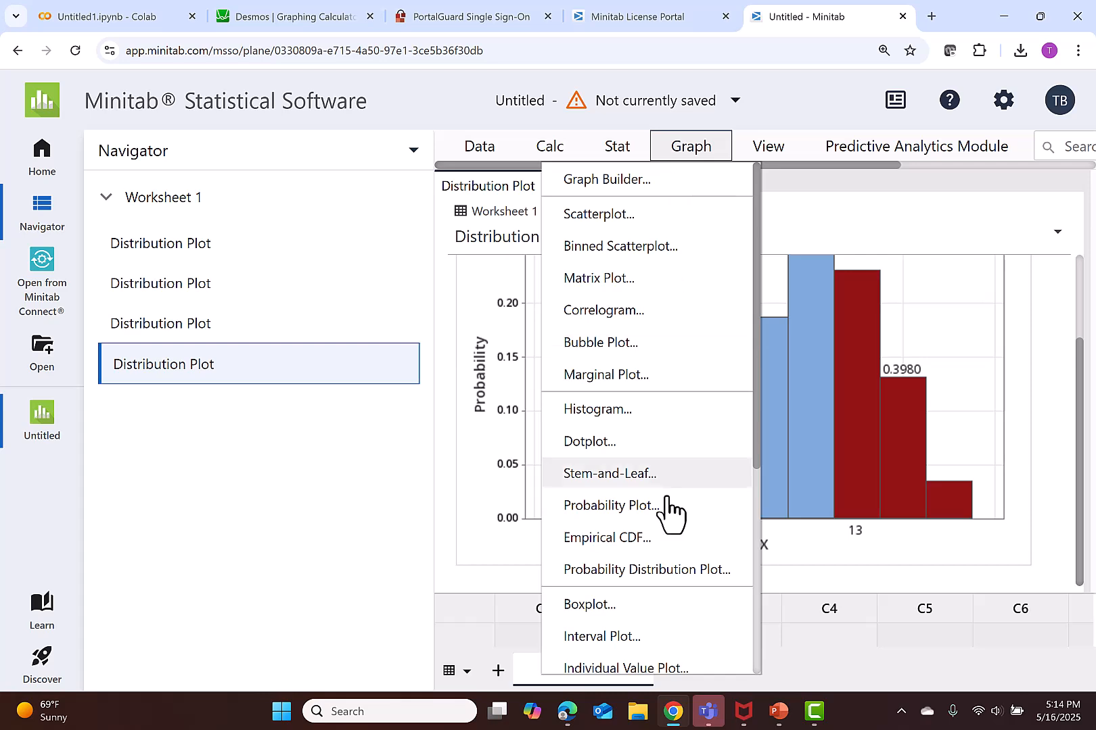
click(667, 569)
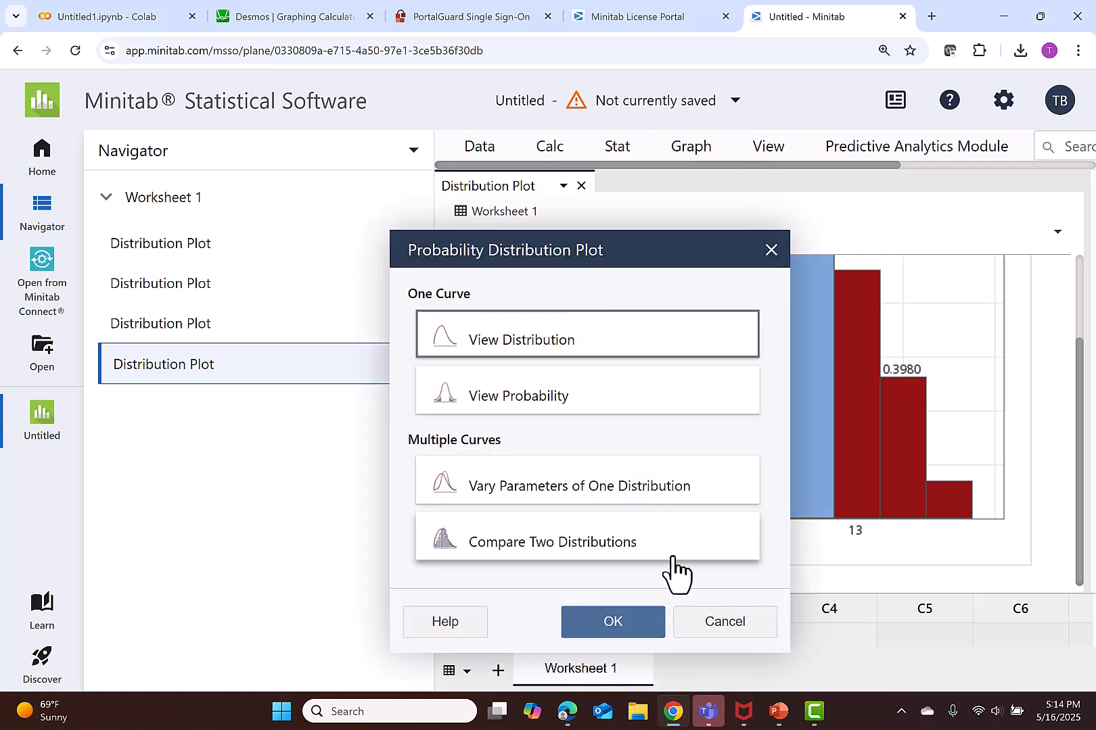
click(655, 396)
click(633, 610)
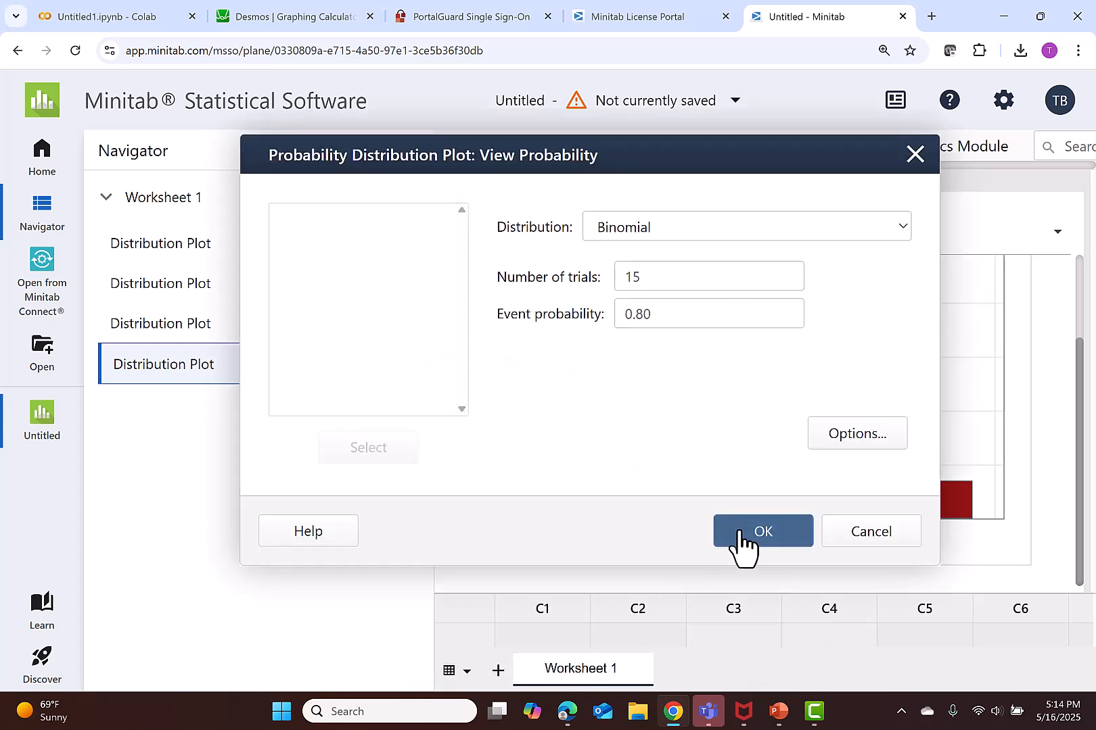
click(843, 437)
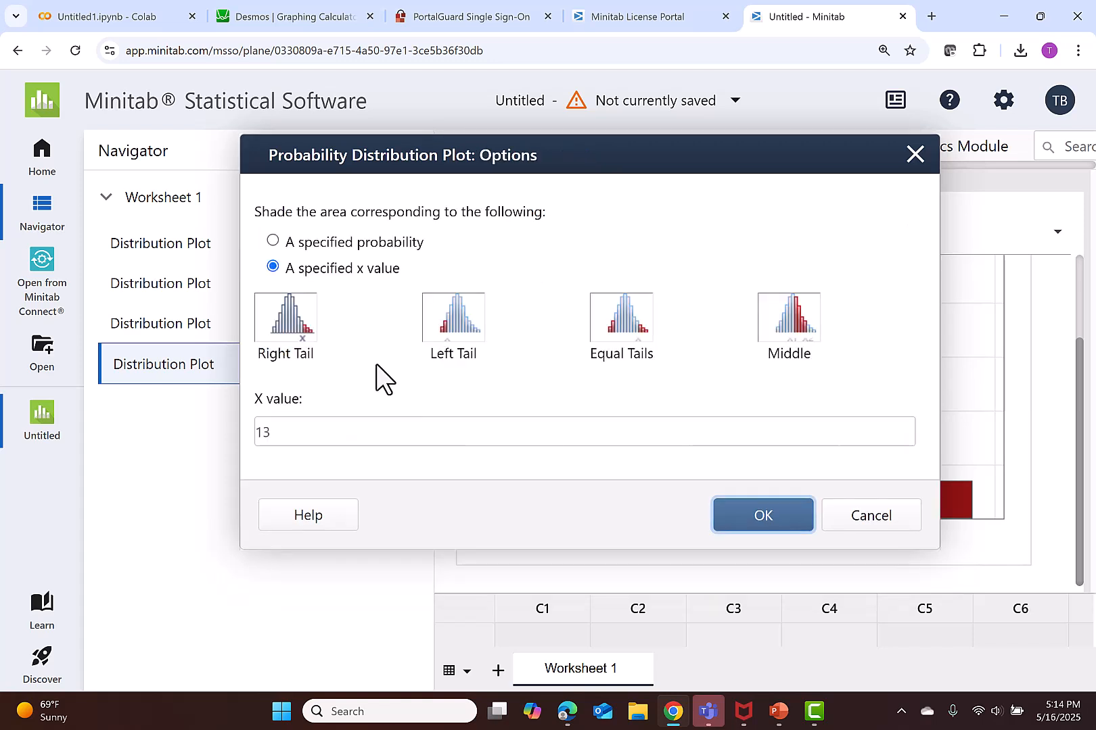
click(449, 316)
drag(298, 430, 248, 423)
text(10)
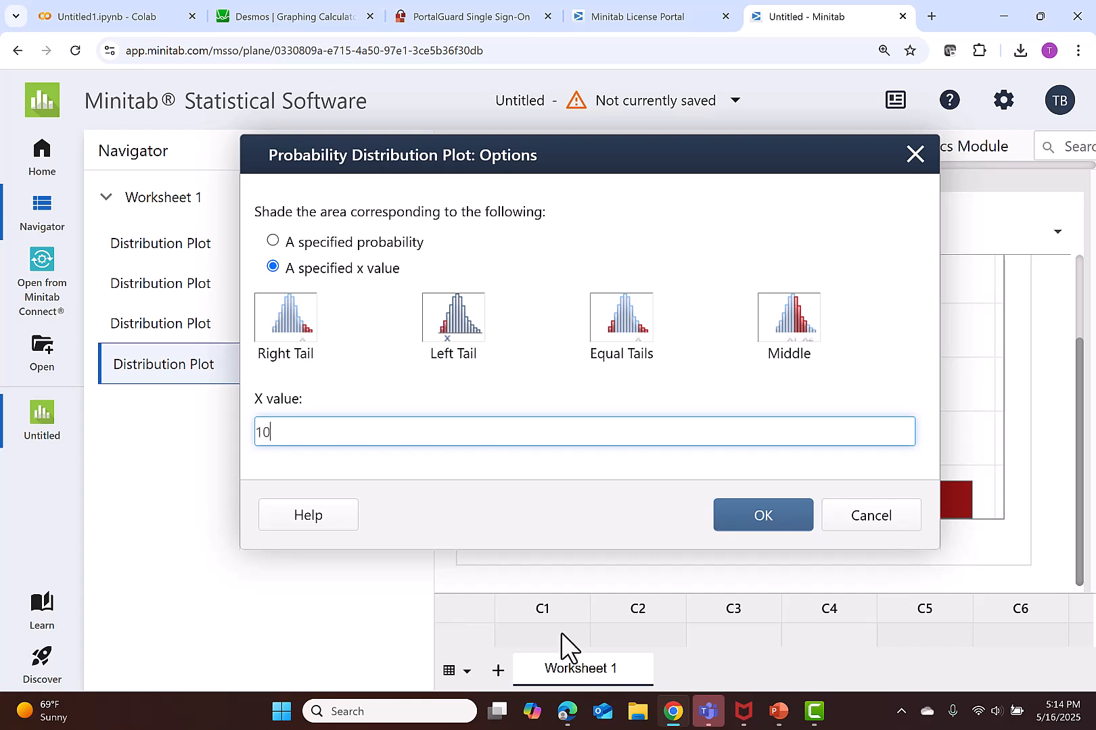
click(741, 517)
click(739, 527)
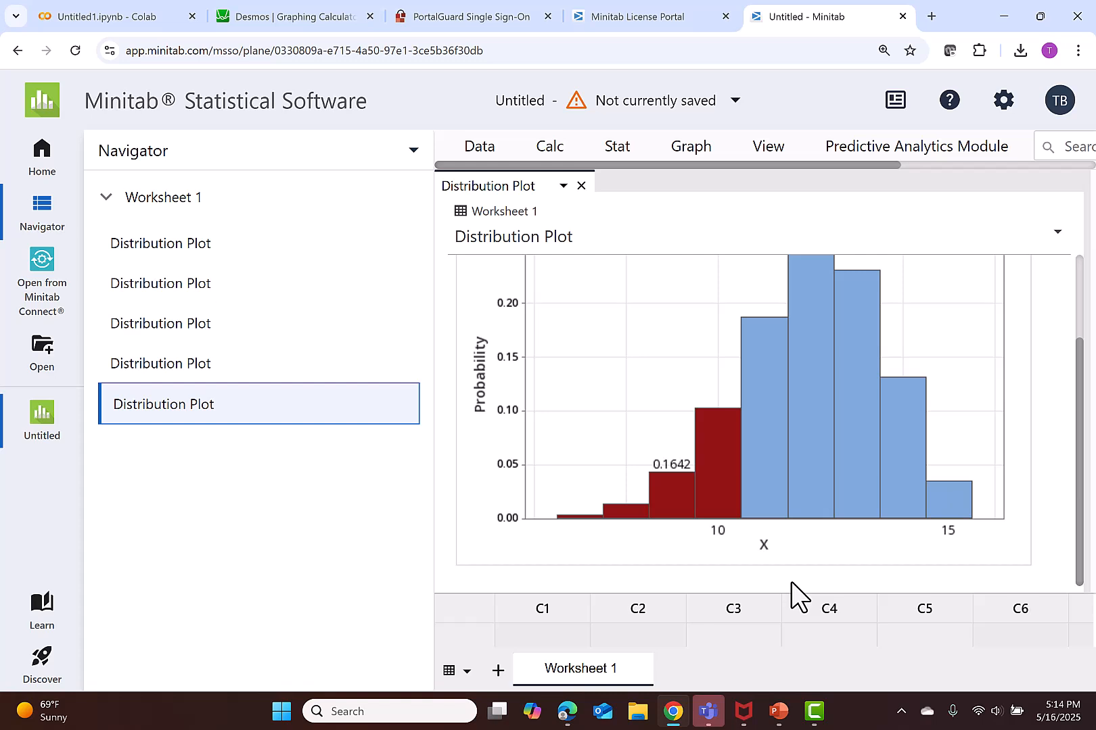
- Inspect the shaded bars, check the P(X≤10) answer on the PowerPoint slide, and return to Minitab
mouse_move(729, 440)
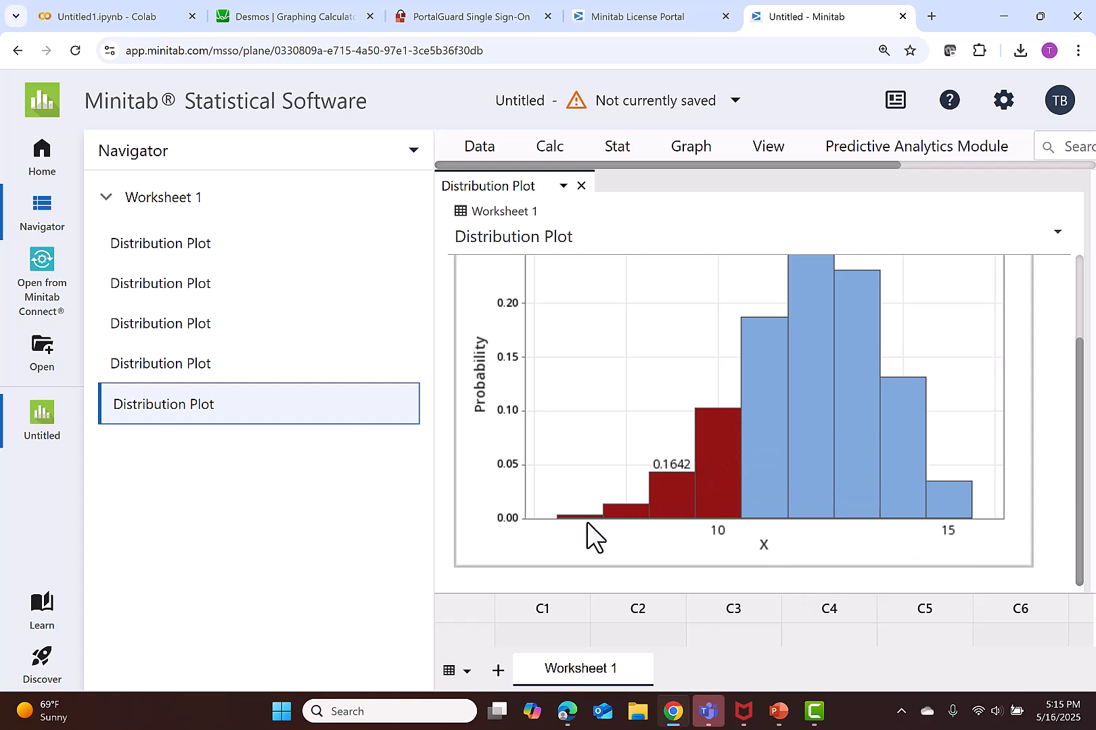
mouse_move(638, 515)
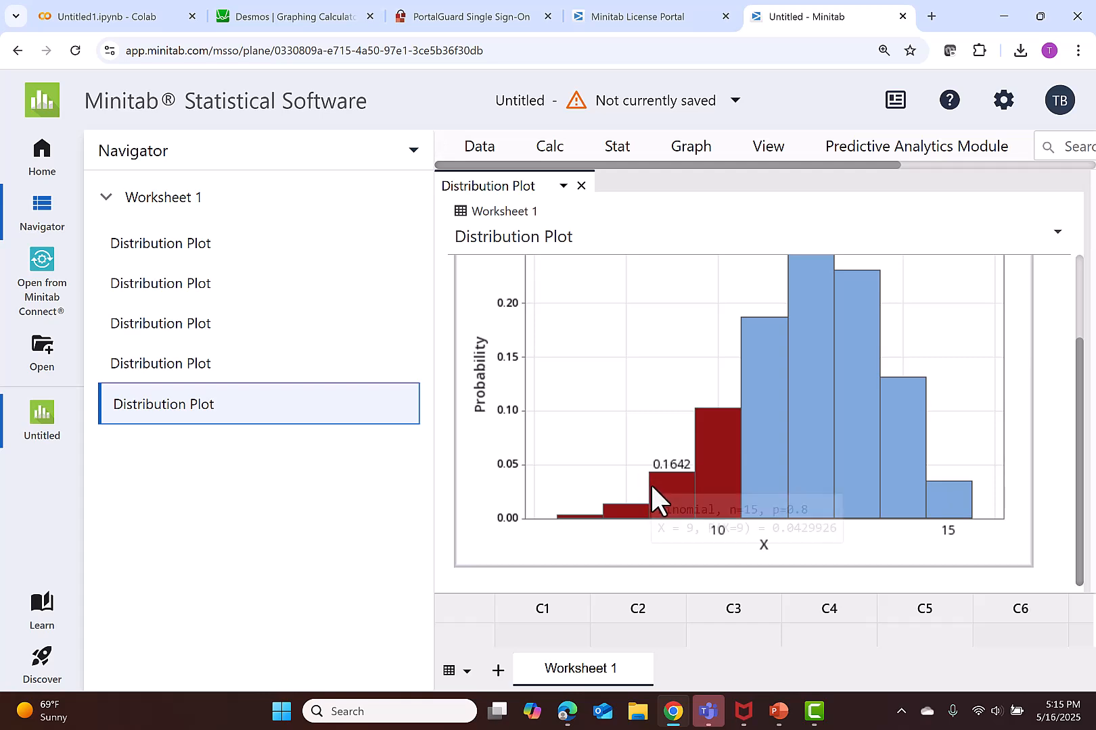
click(778, 712)
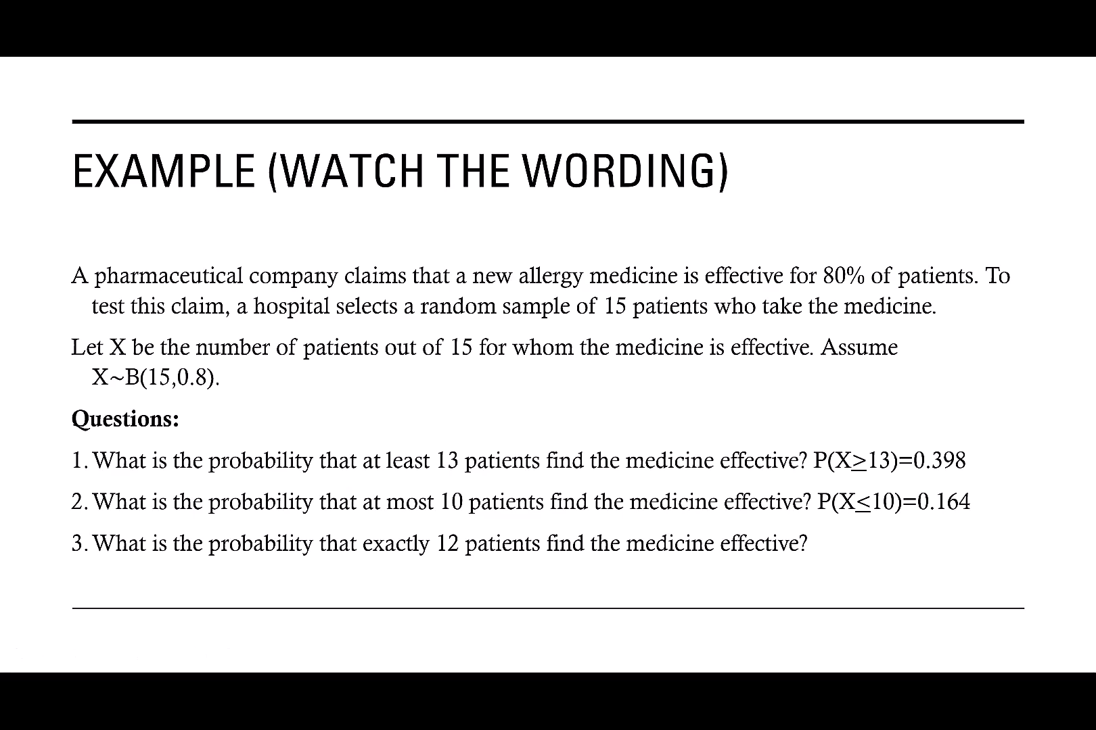
key(alt+Tab)
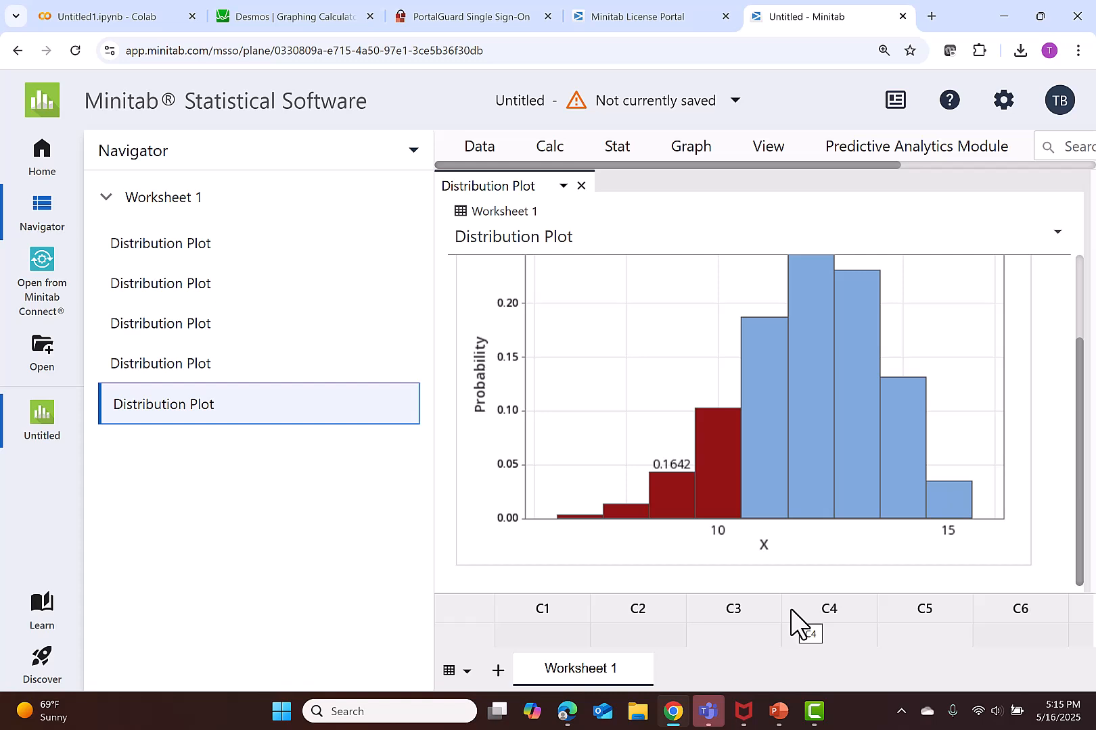
mouse_move(826, 497)
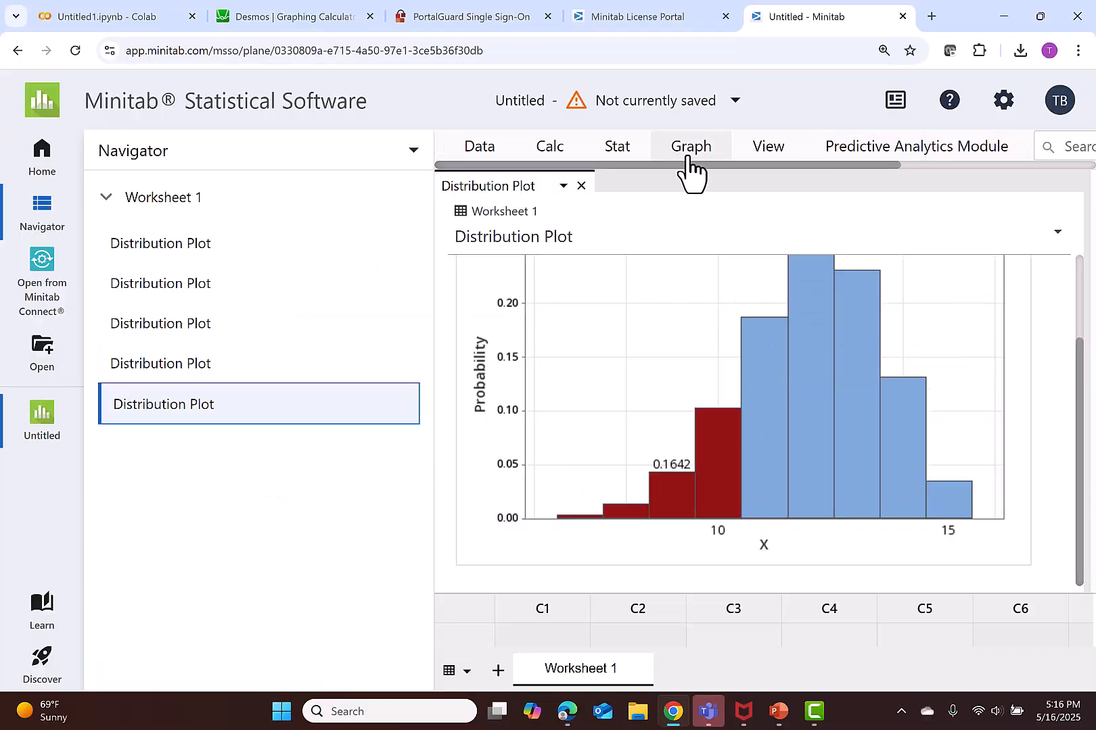
- Create a View Probability plot with the same binomial settings, shading the middle from x value 12 to 12, and inspect the shaded bar's probability
click(689, 162)
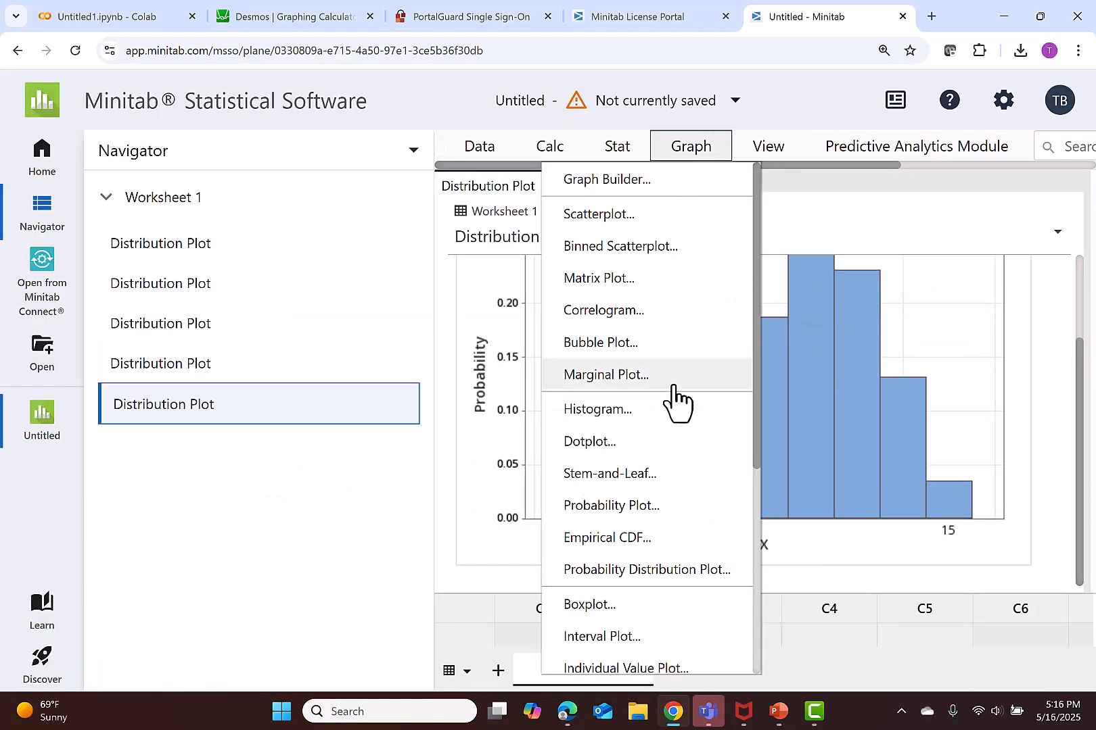
click(681, 569)
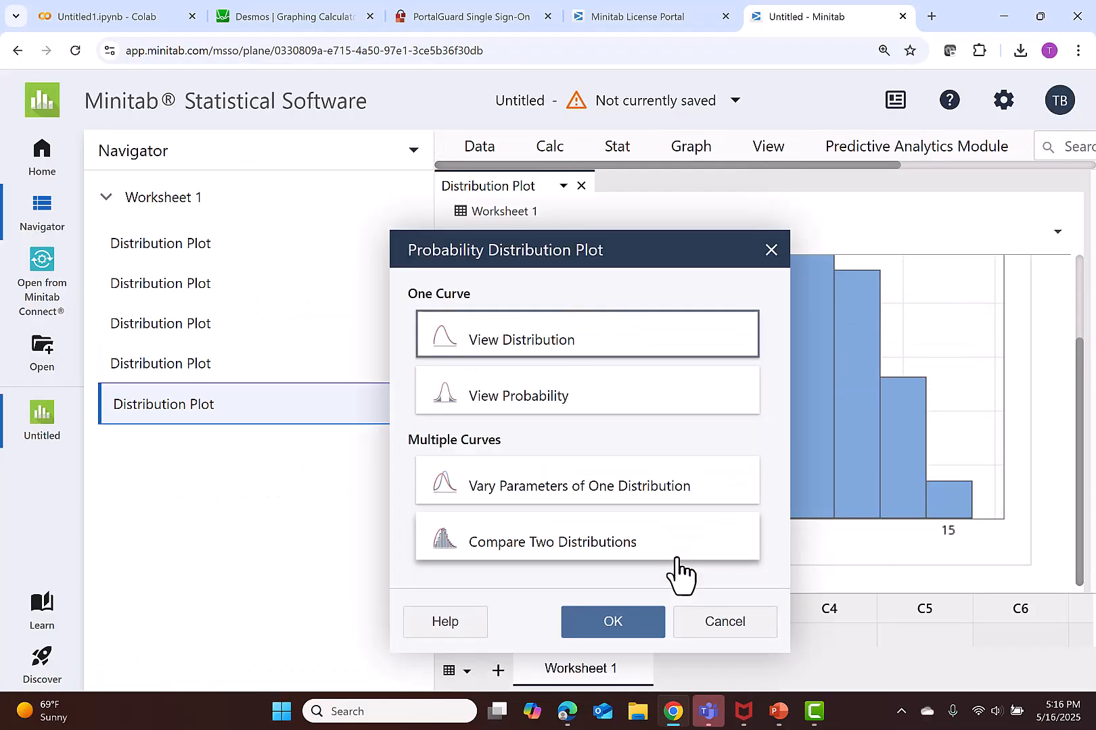
click(665, 407)
click(635, 632)
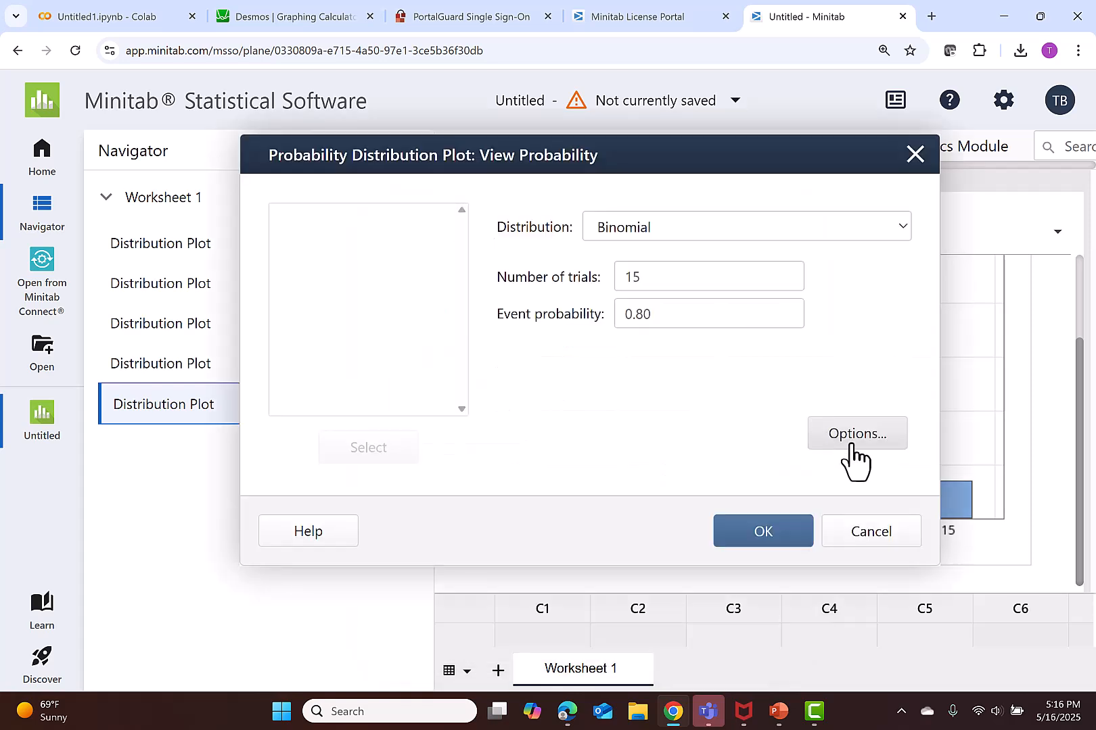
click(851, 446)
click(782, 326)
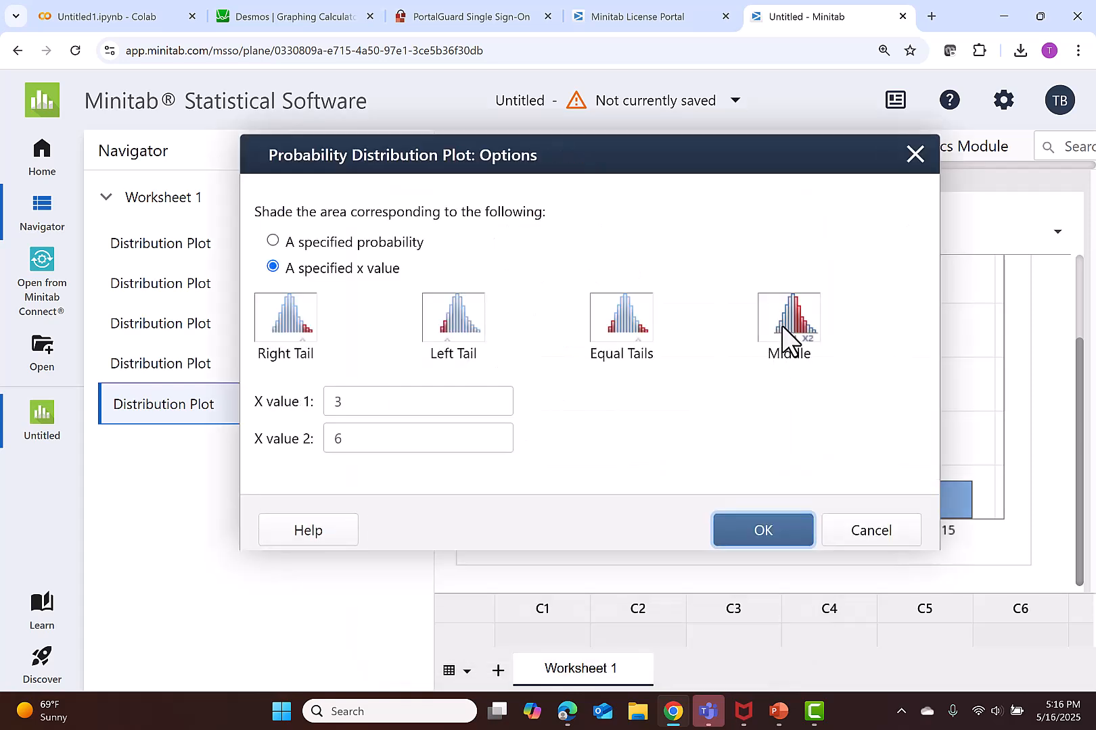
text(12)
key(Tab)
text(12)
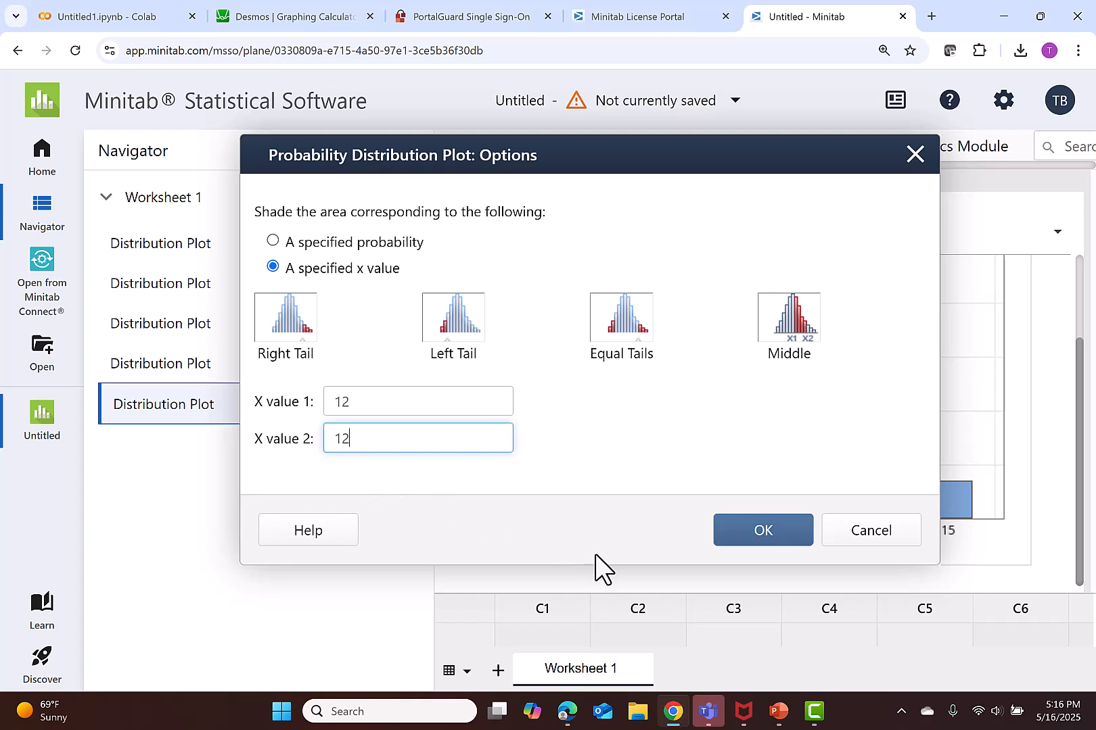
click(742, 530)
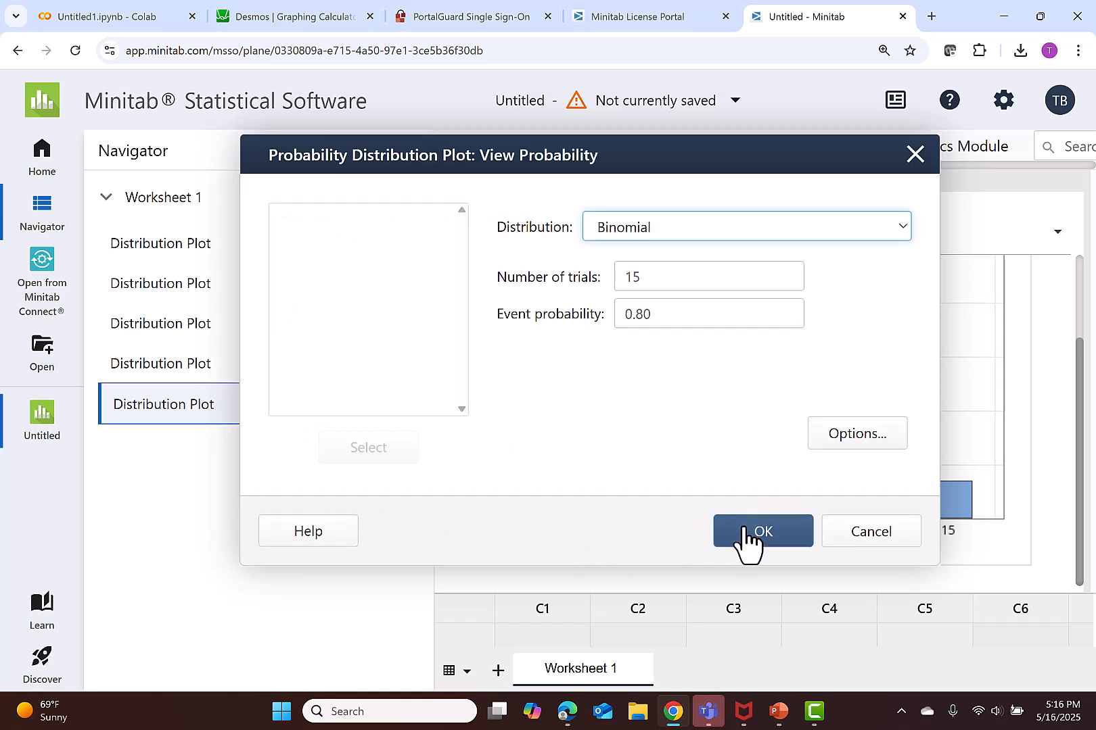
click(743, 533)
scroll(934, 489, down, 2)
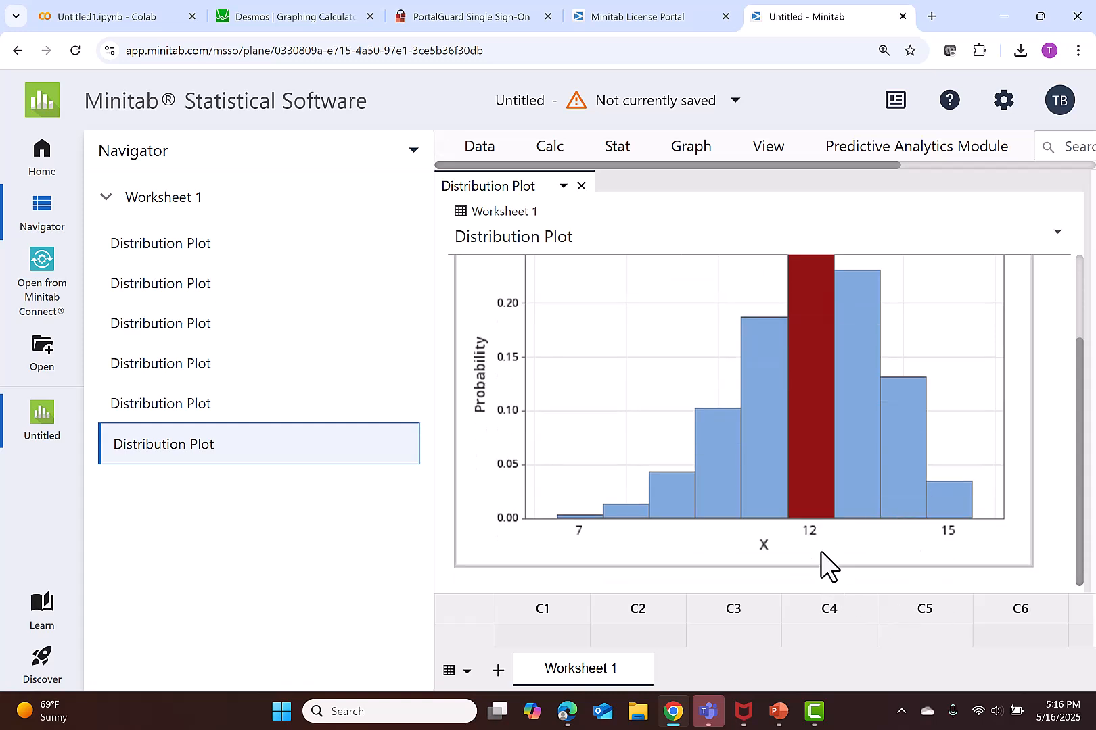
scroll(820, 551, up, 2)
mouse_move(829, 505)
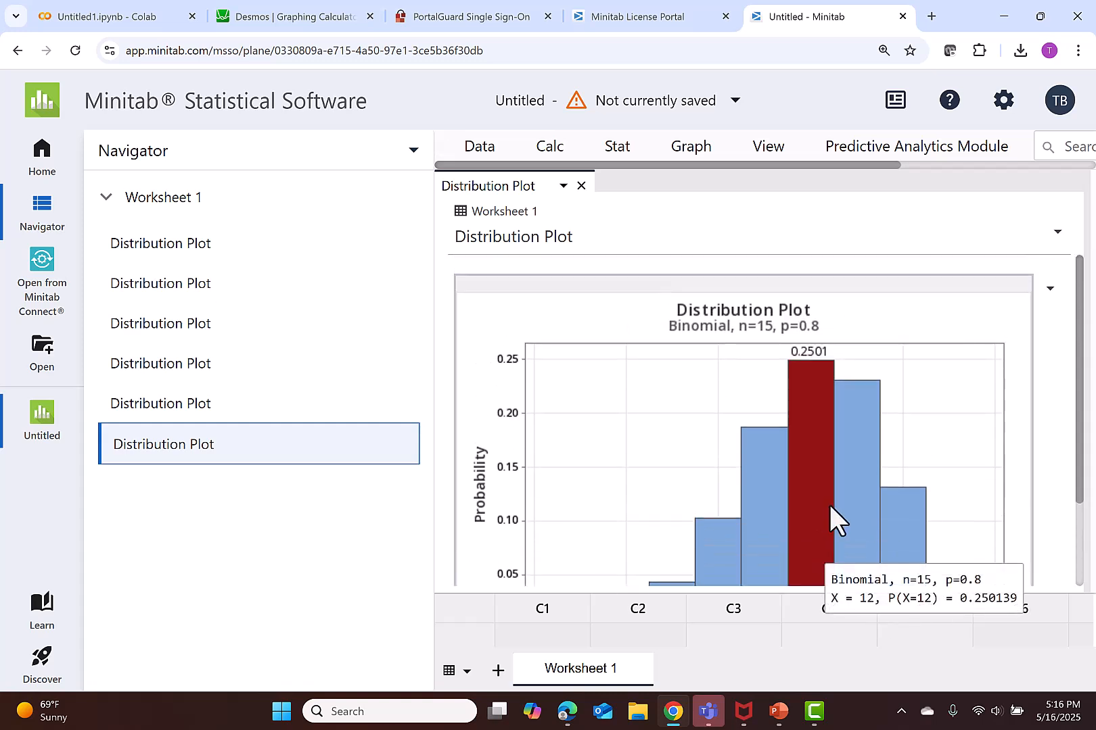